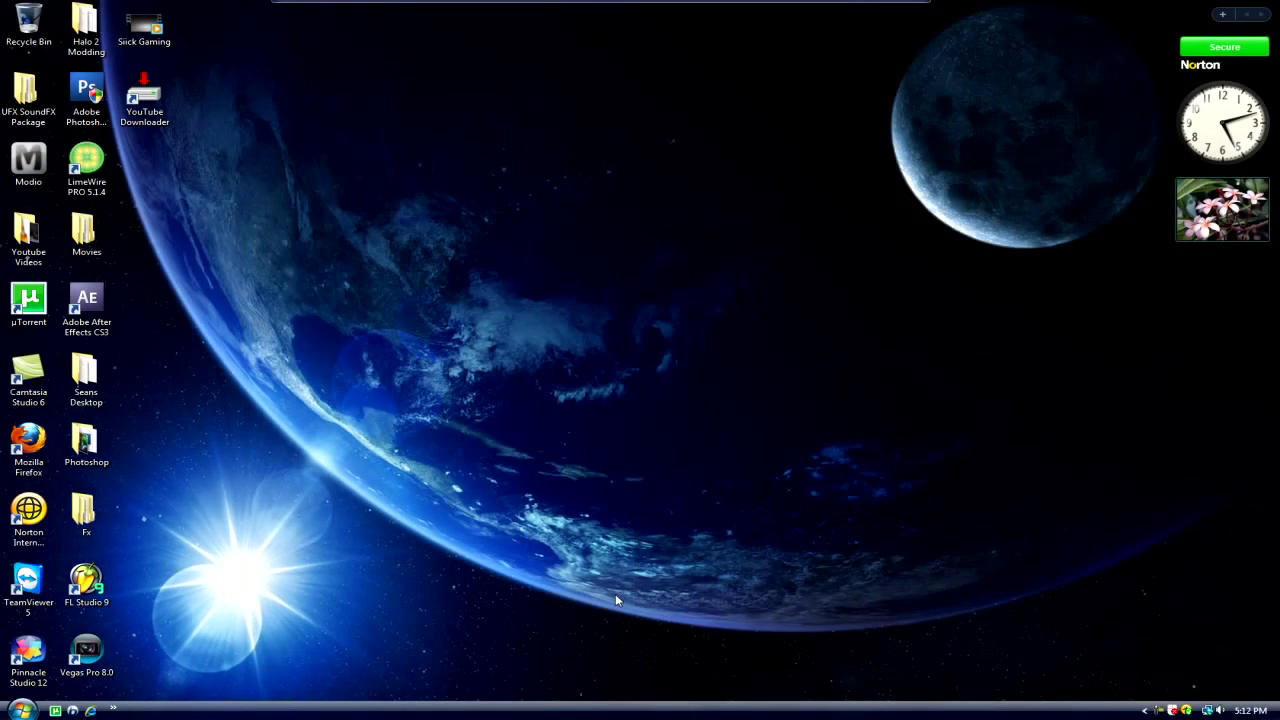
Step: Launch Cinema 4D R11.5 from the desktop dock
left_click_drag(456, 134, 1006, 585)
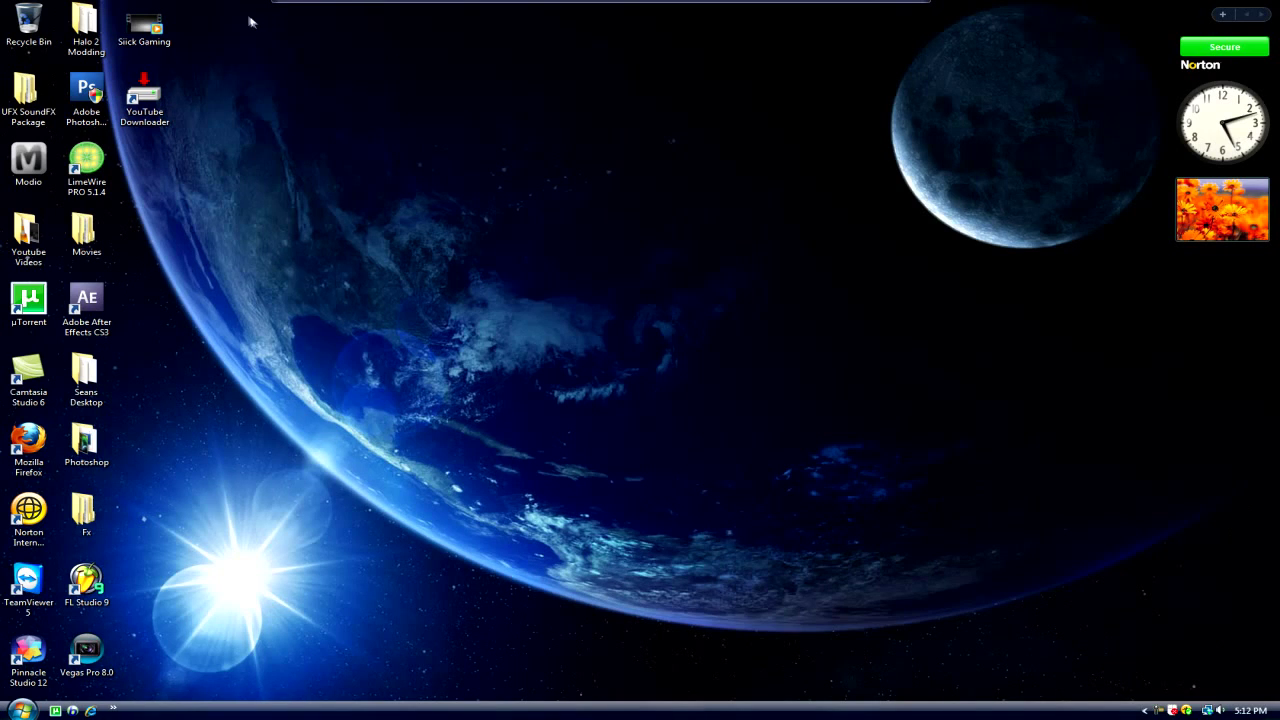
left_click_drag(250, 20, 1266, 604)
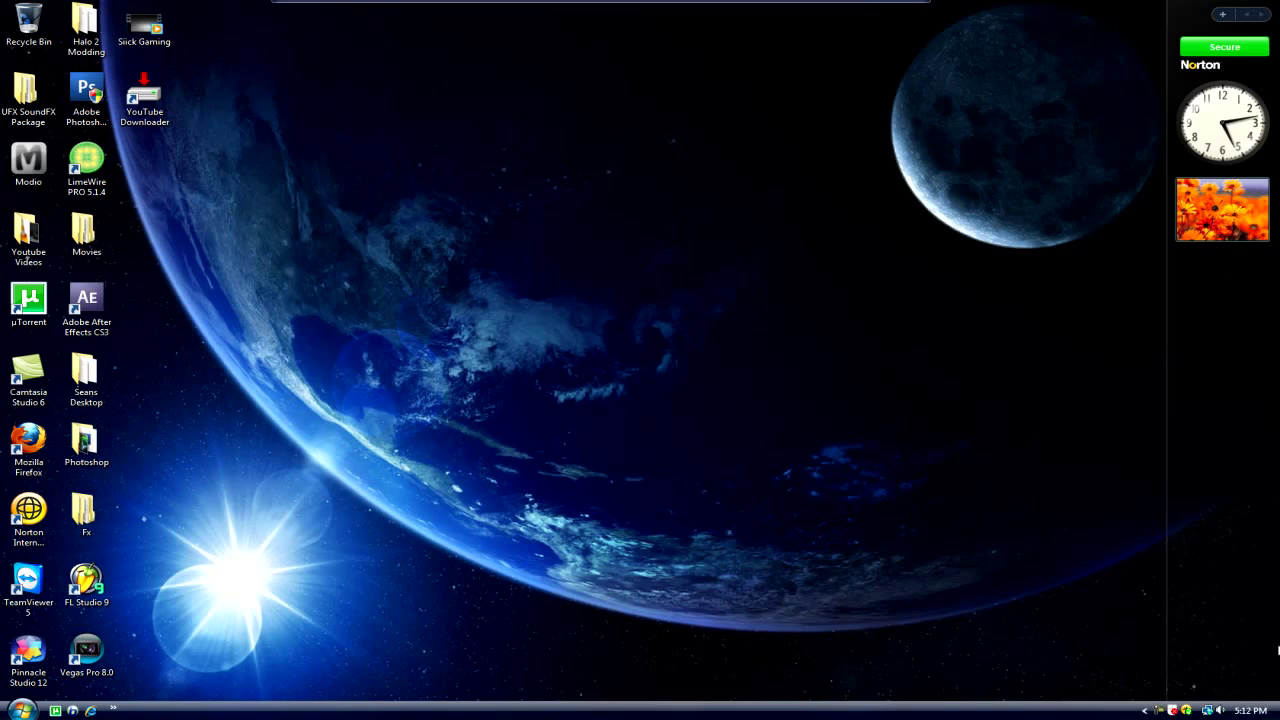
left_click_drag(489, 164, 1149, 571)
left_click_drag(900, 292, 1266, 700)
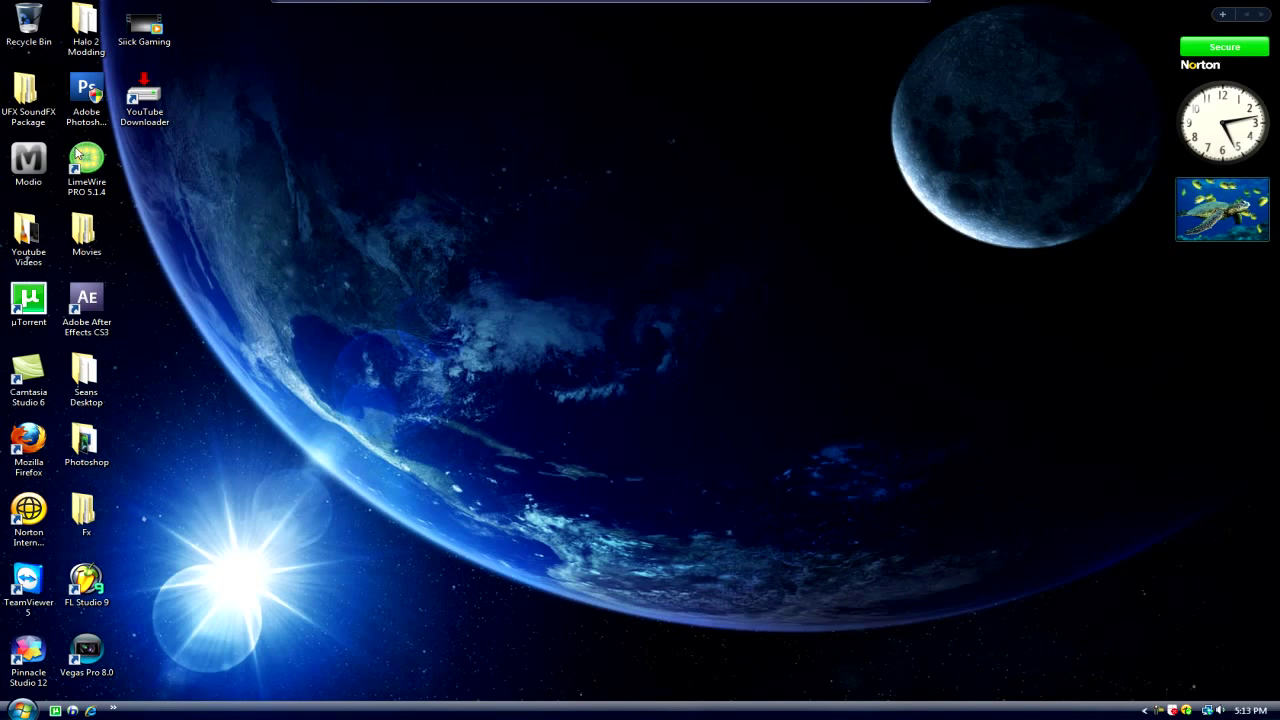
left_click_drag(124, 446, 1278, 700)
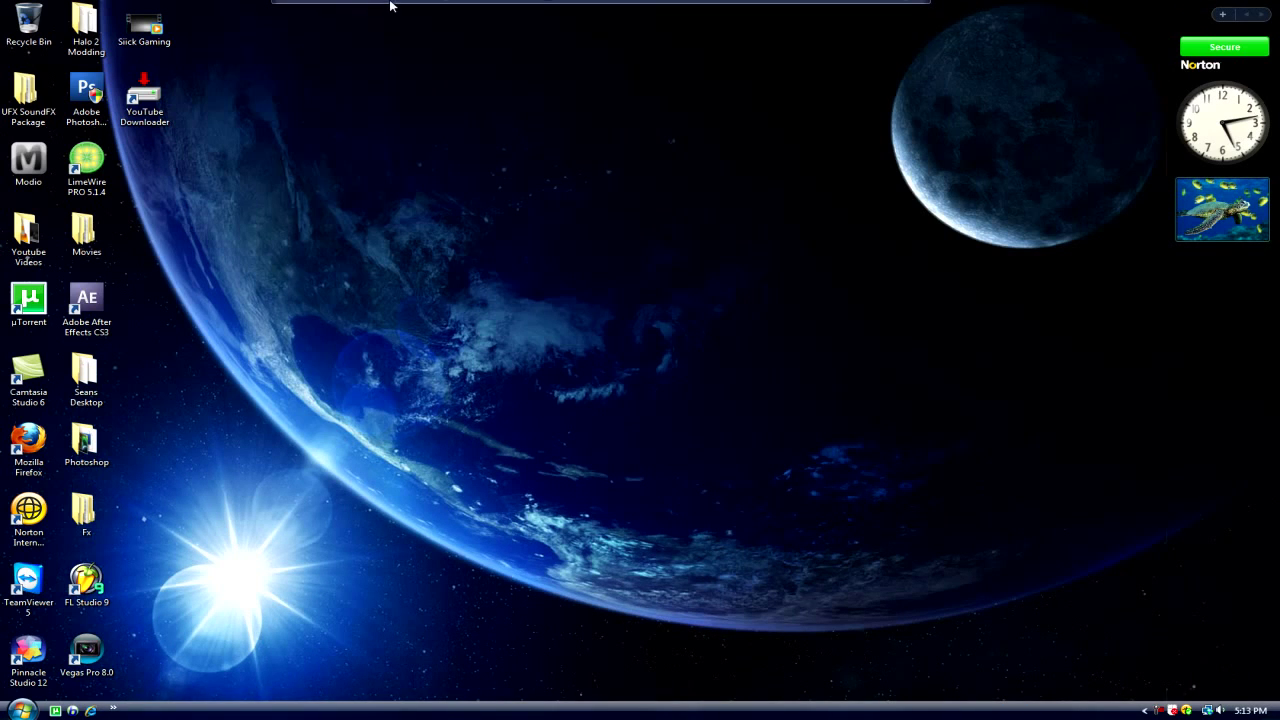
left_click(445, 22)
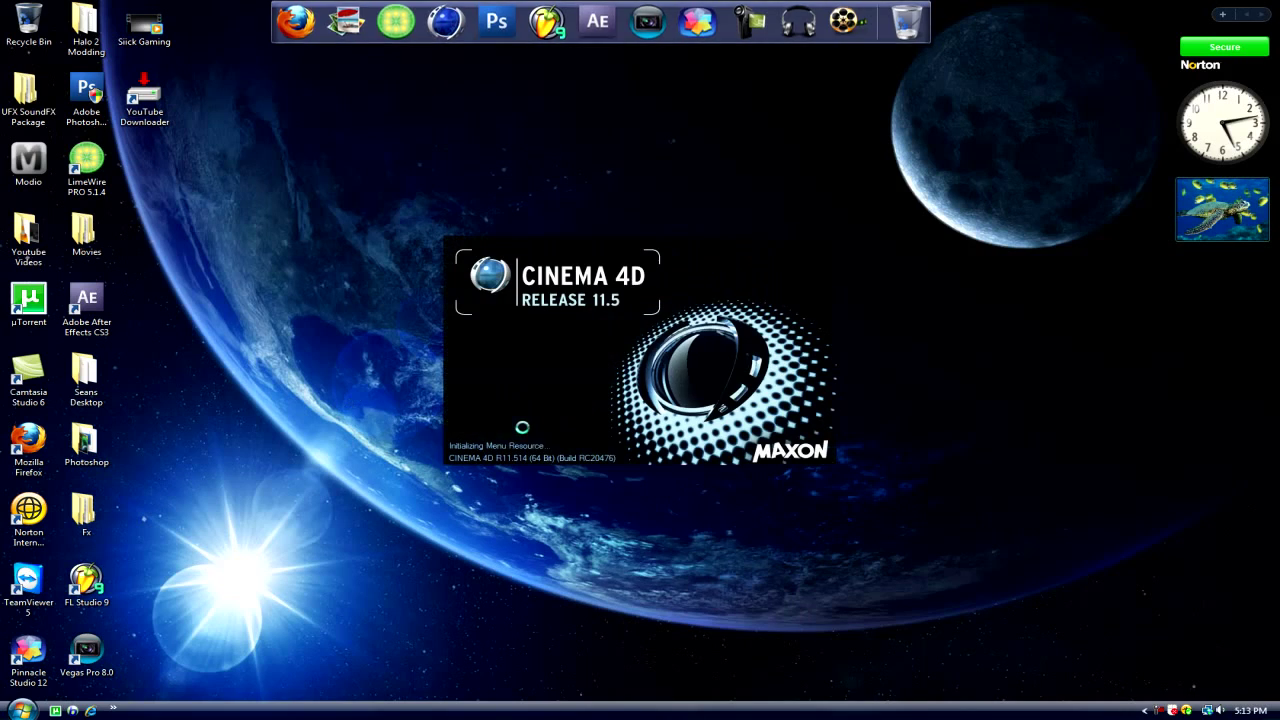
Step: Let Cinema 4D finish loading into an empty untitled scene
mouse_move(336, 188)
left_mouse_down()
mouse_move(1020, 675)
mouse_move(1021, 590)
left_mouse_up()
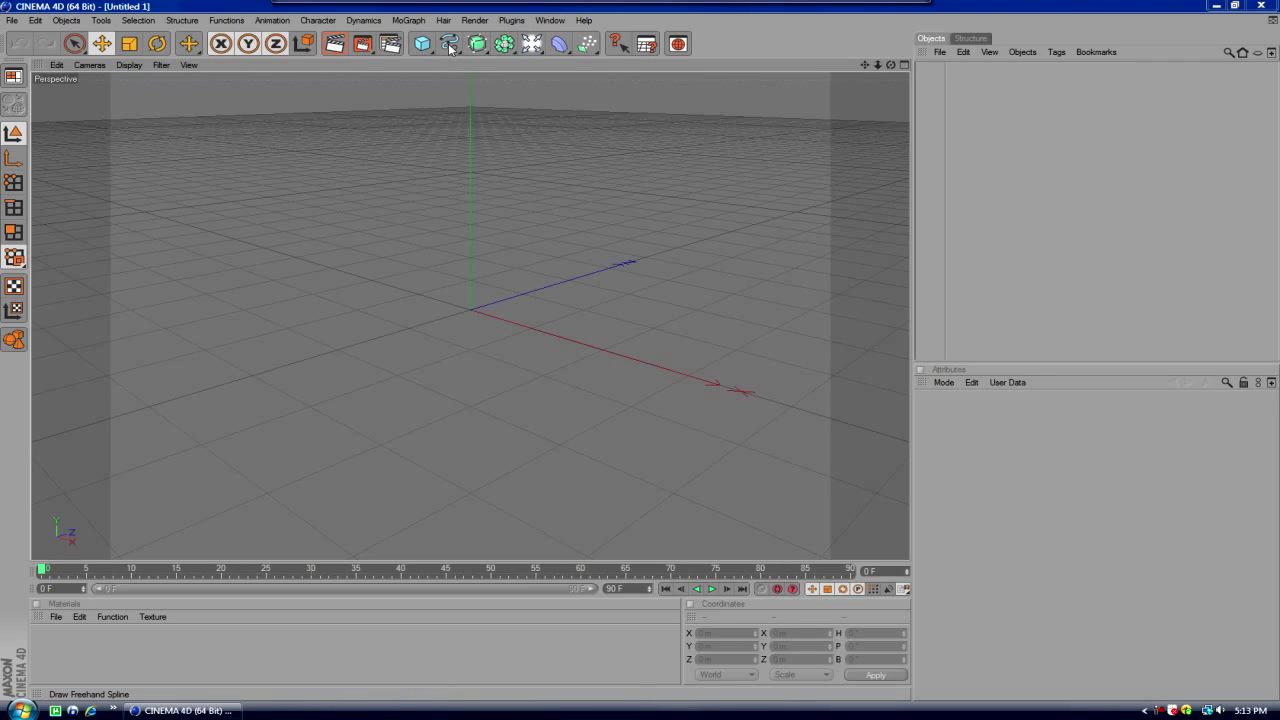
Step: Add a Text spline reading 'TUTORIAL' in Trajan Pro Bold
left_click_drag(448, 43, 630, 163)
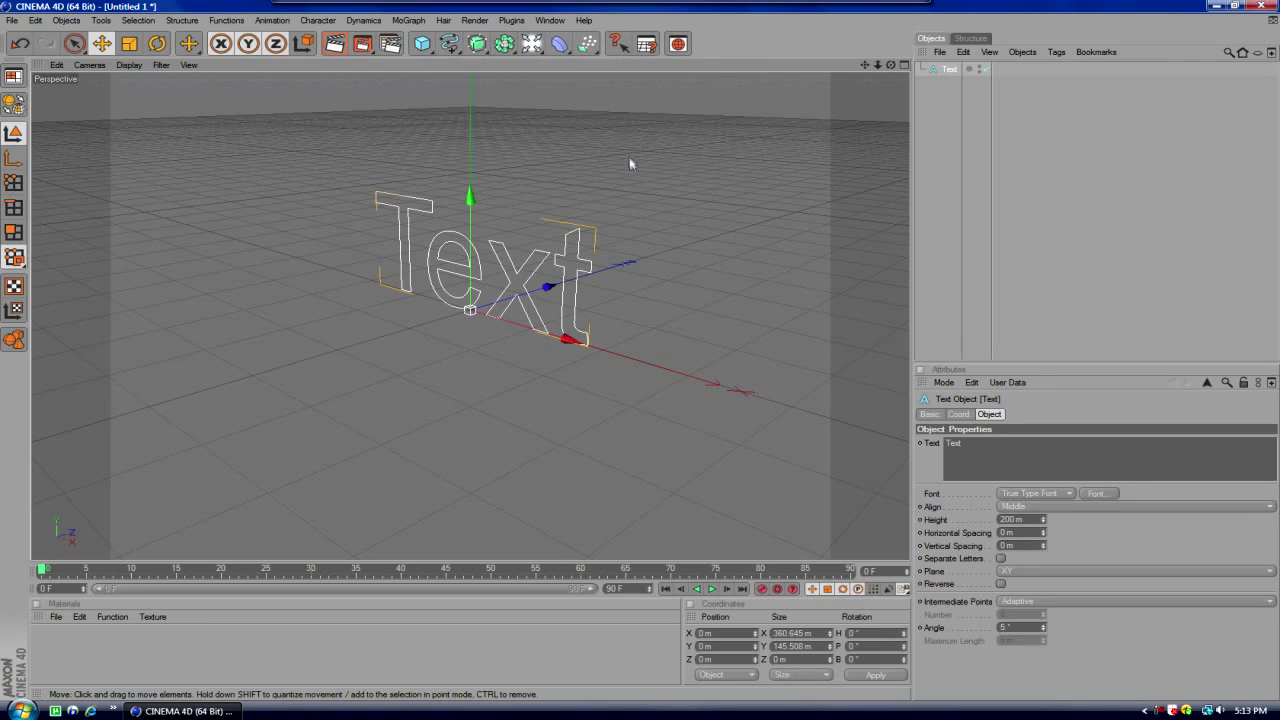
left_click(986, 444)
type("TUTORIAL")
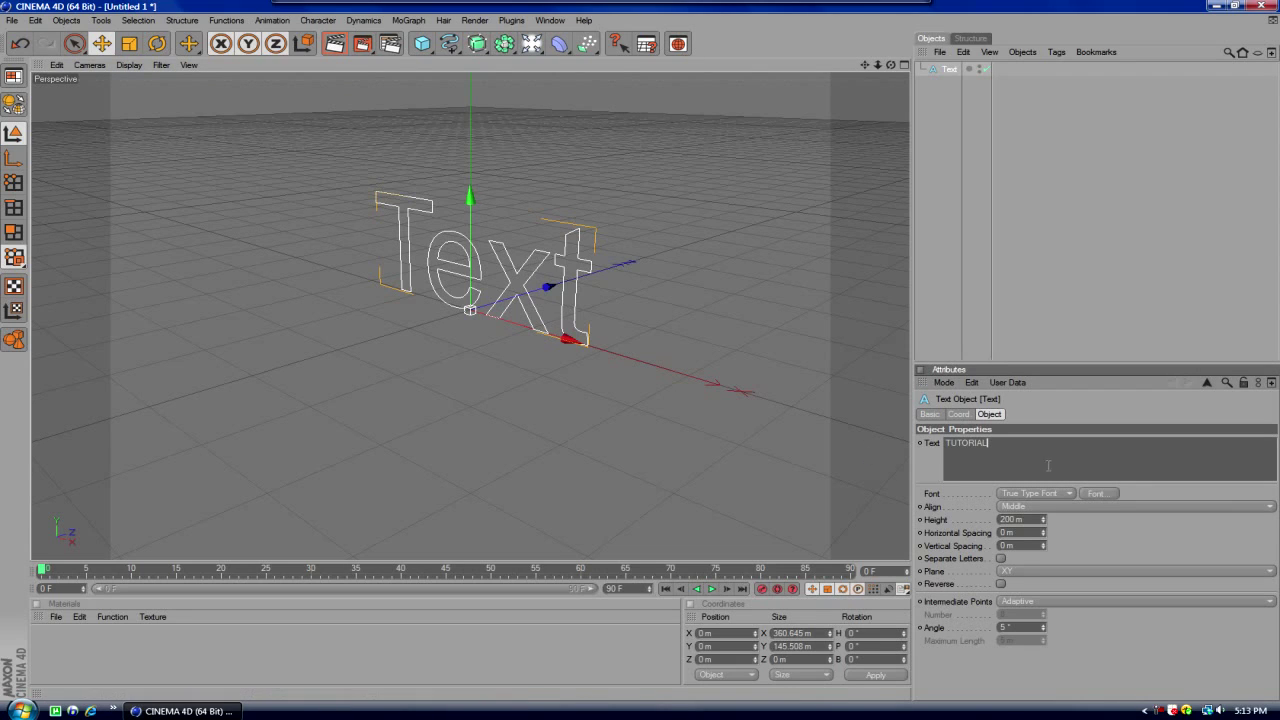
left_click(1097, 497)
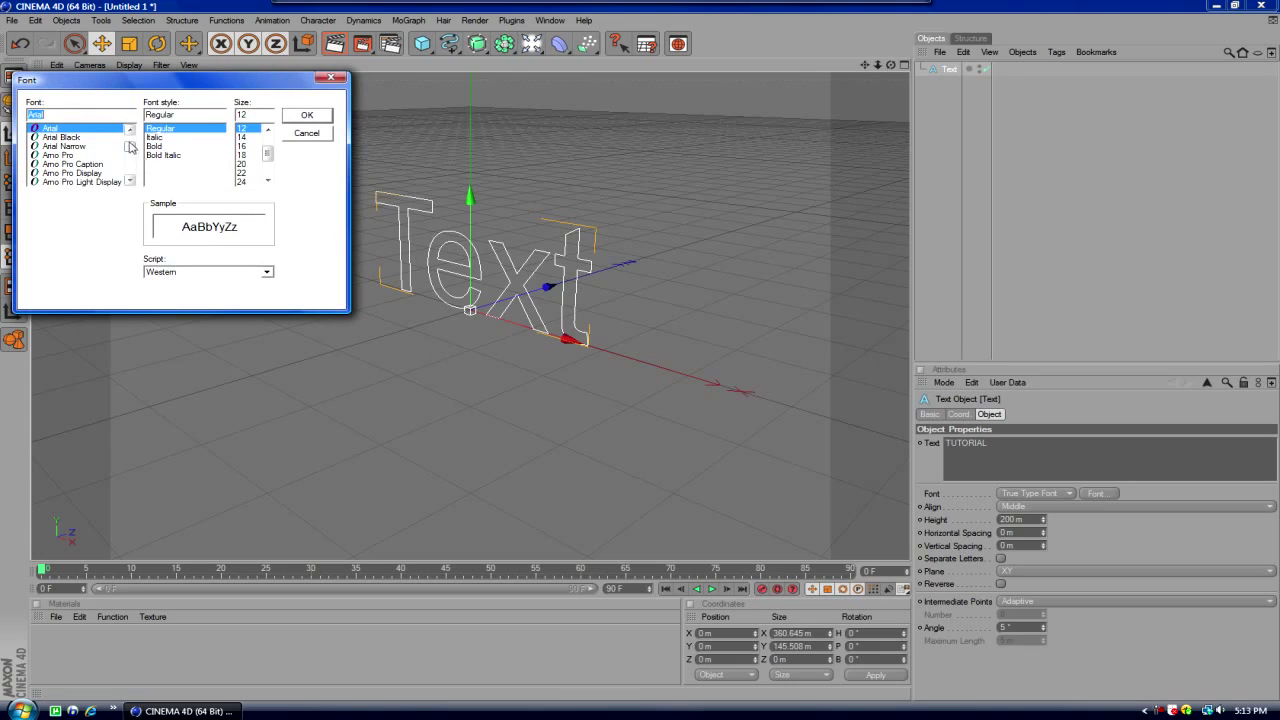
mouse_move(128, 149)
left_mouse_down()
mouse_move(132, 184)
mouse_move(130, 166)
left_mouse_up()
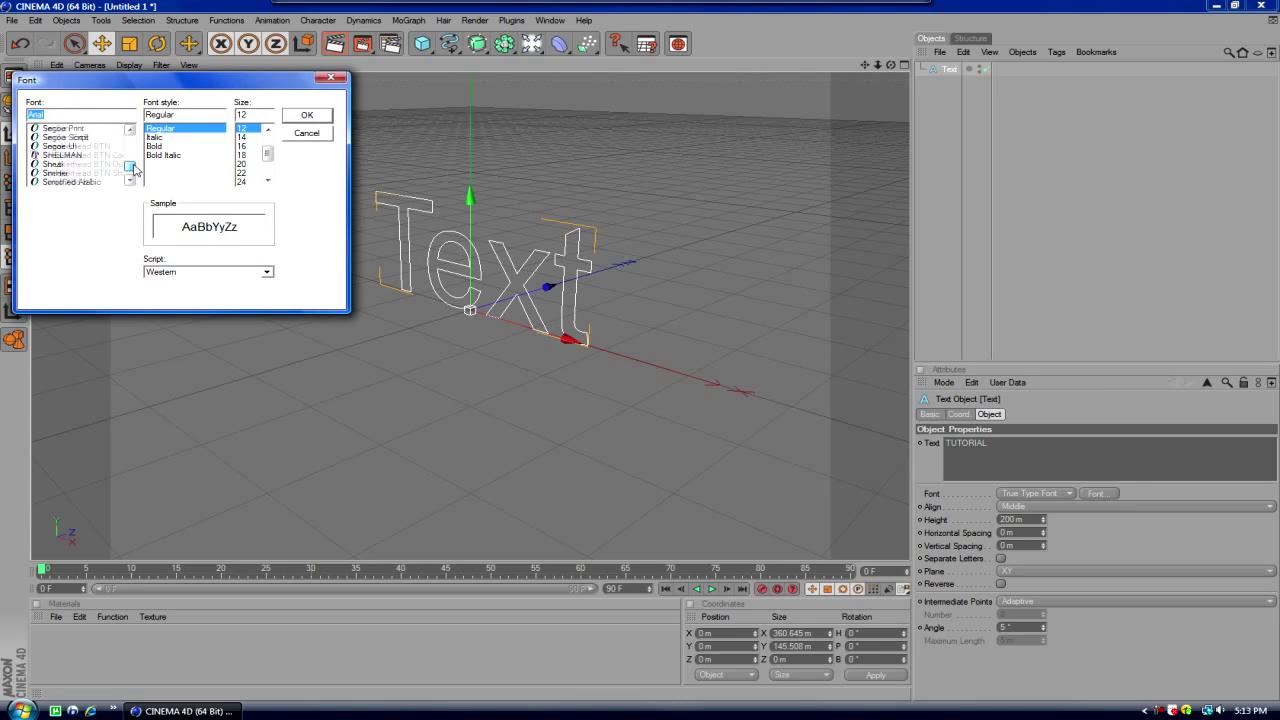
left_click(62, 174)
left_click(64, 182)
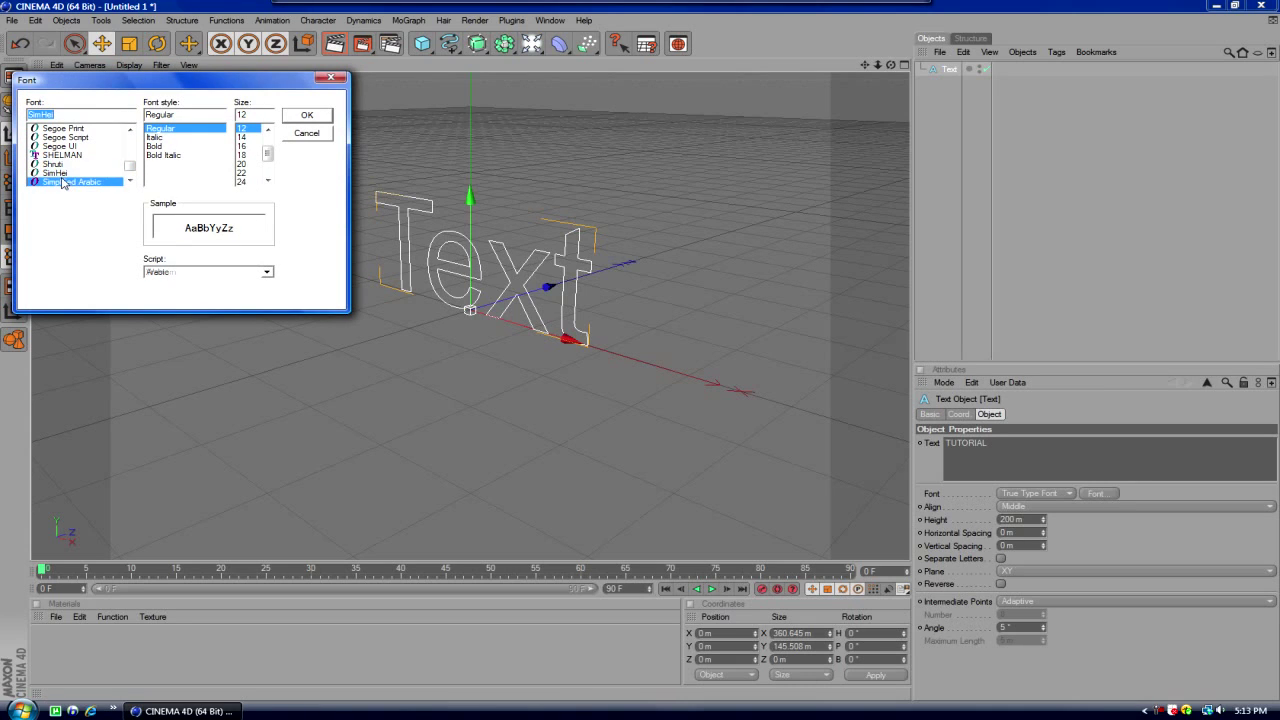
left_click(60, 156)
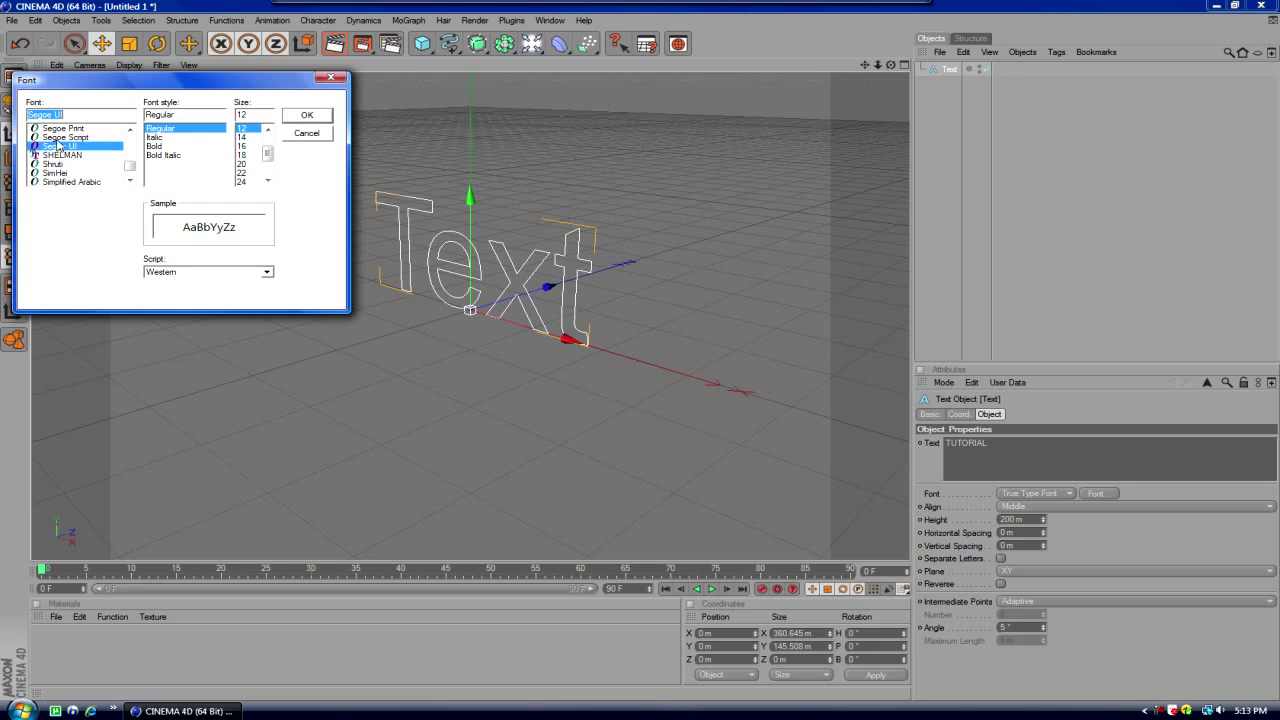
left_click(60, 137)
left_click_drag(129, 170, 129, 173)
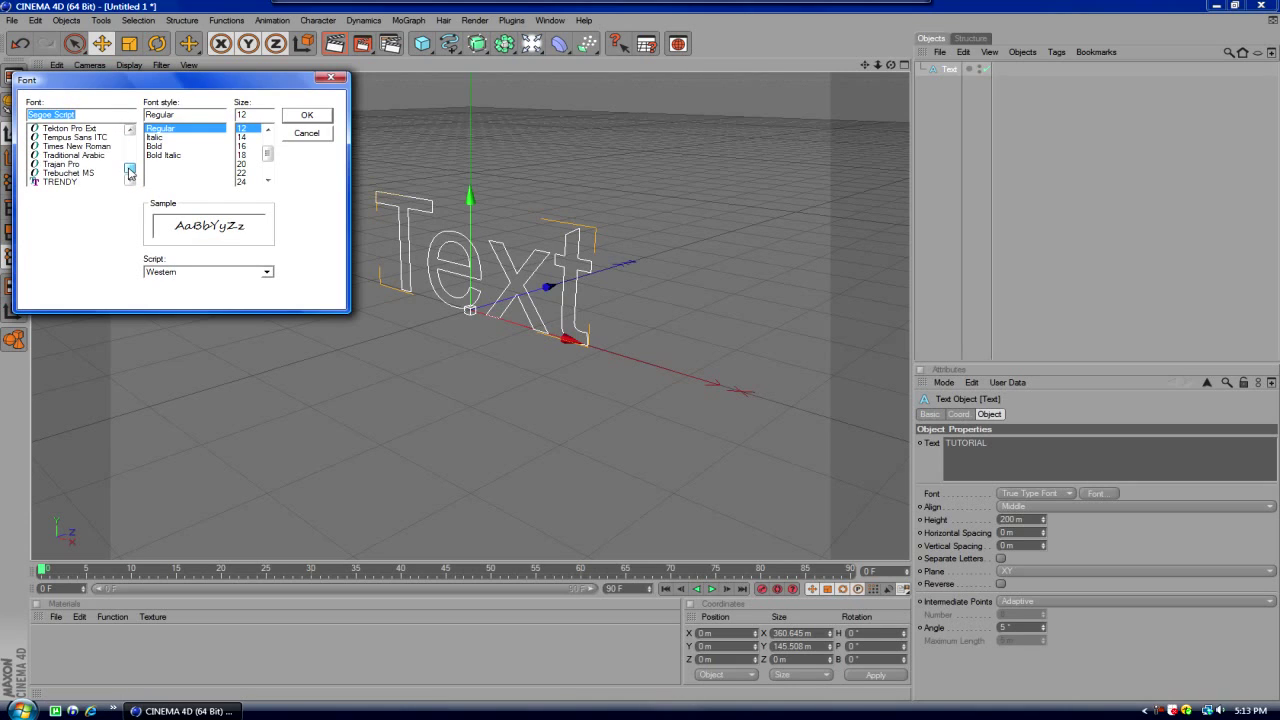
left_click(65, 166)
left_click(166, 148)
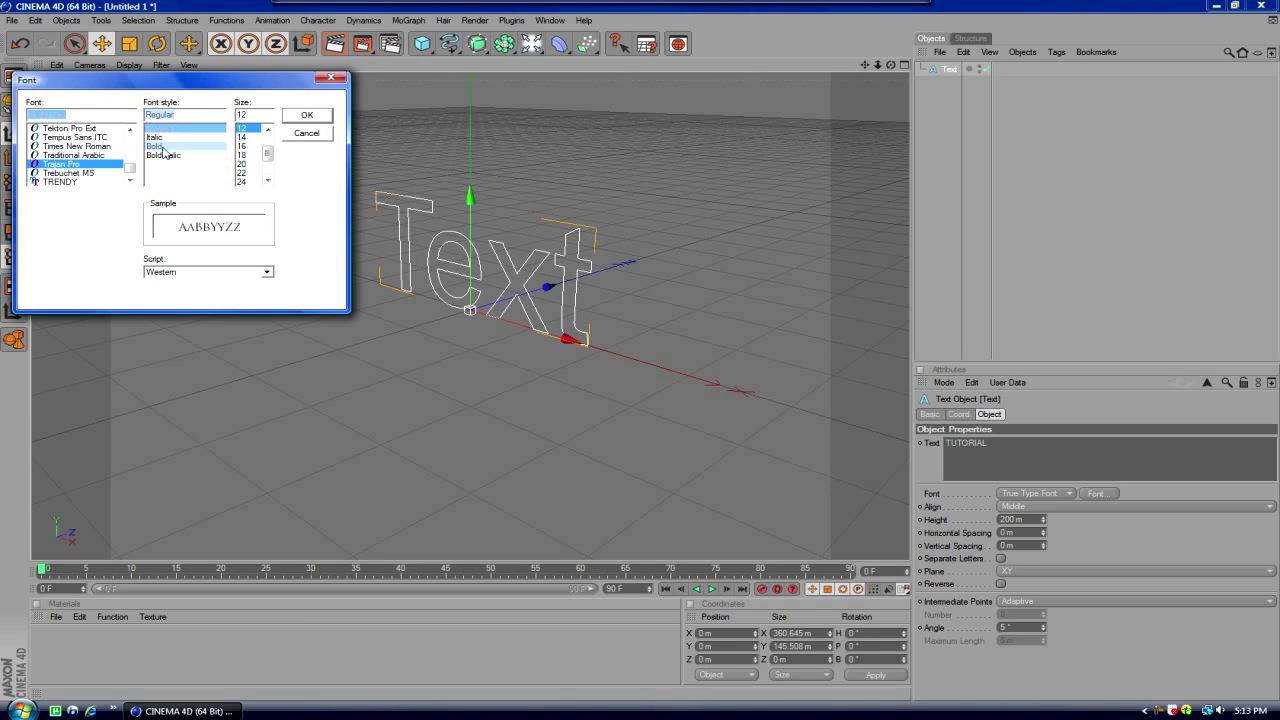
left_click(306, 116)
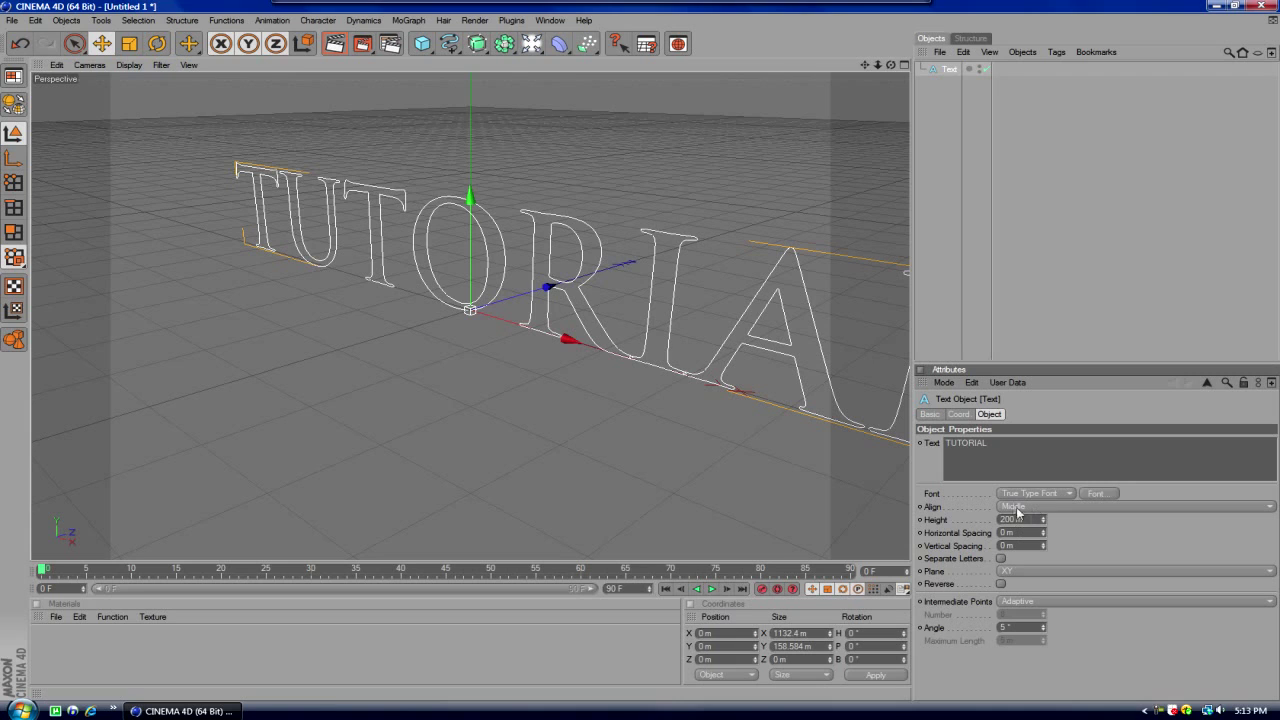
Step: Add an Extrude NURBS and make the Text spline its child
scroll(800, 424, "down", 1)
scroll(795, 422, "down", 1)
scroll(796, 422, "down", 1)
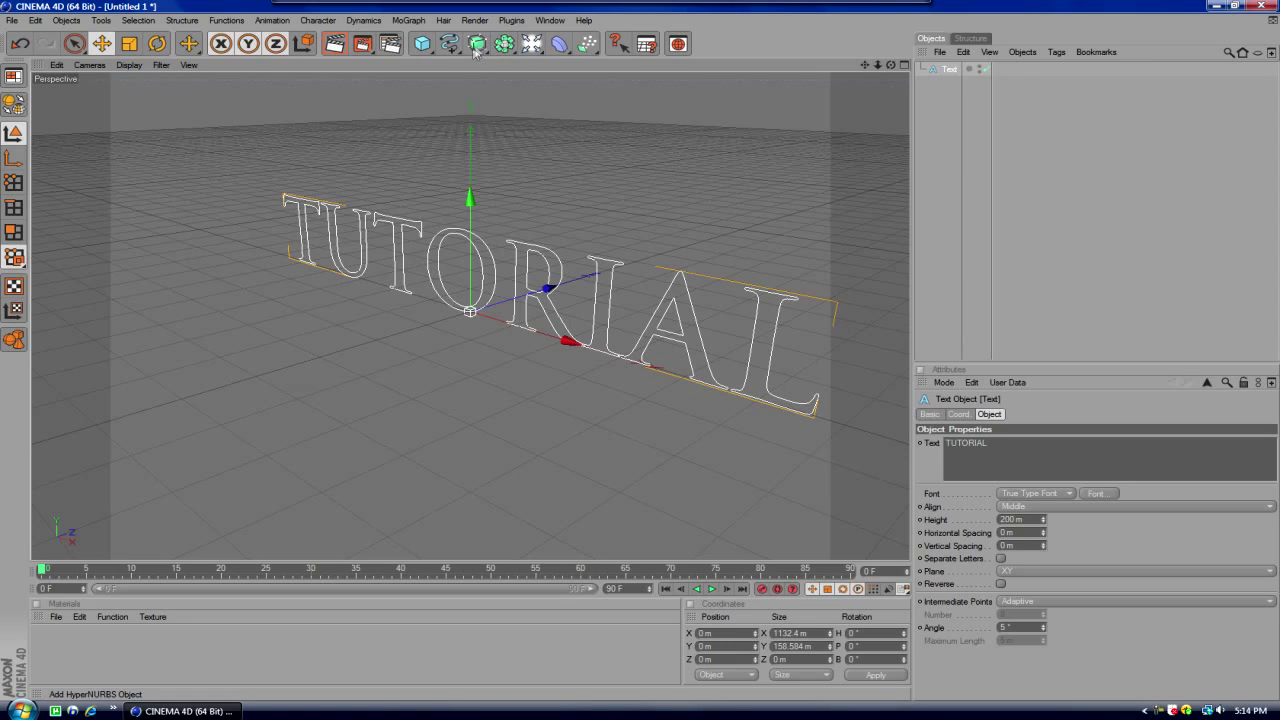
left_click_drag(476, 50, 606, 62)
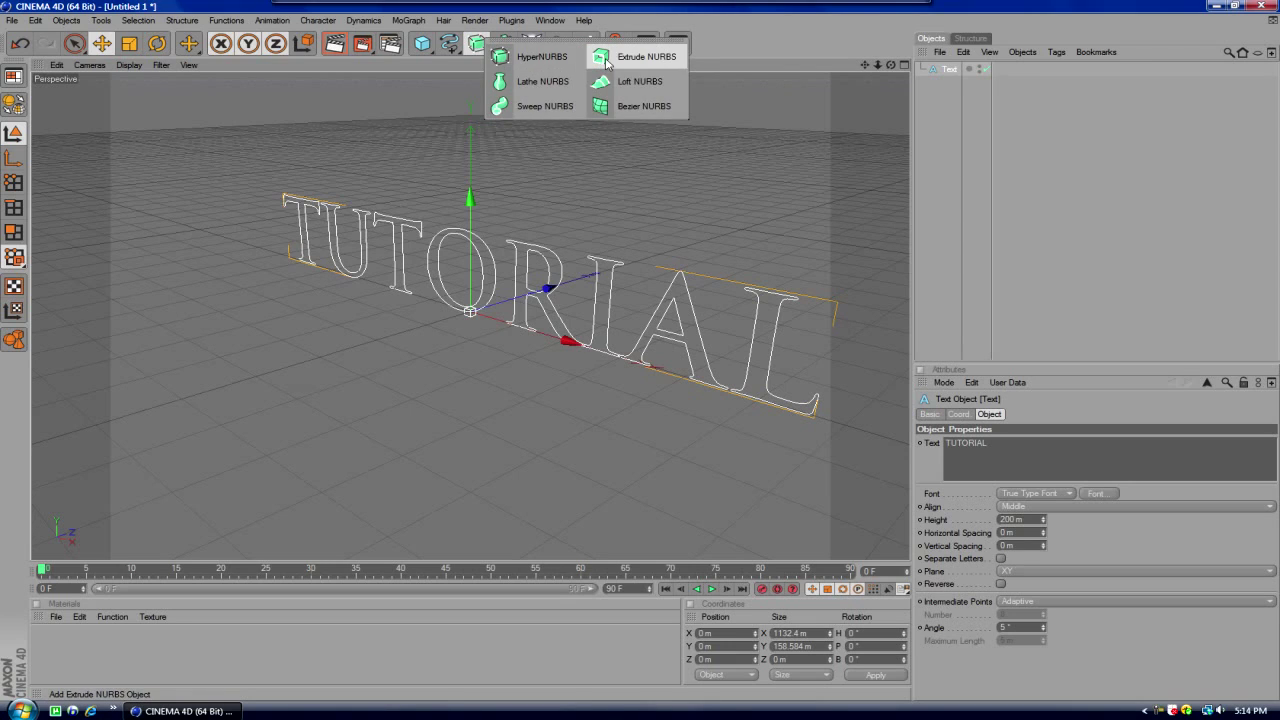
left_click(606, 62)
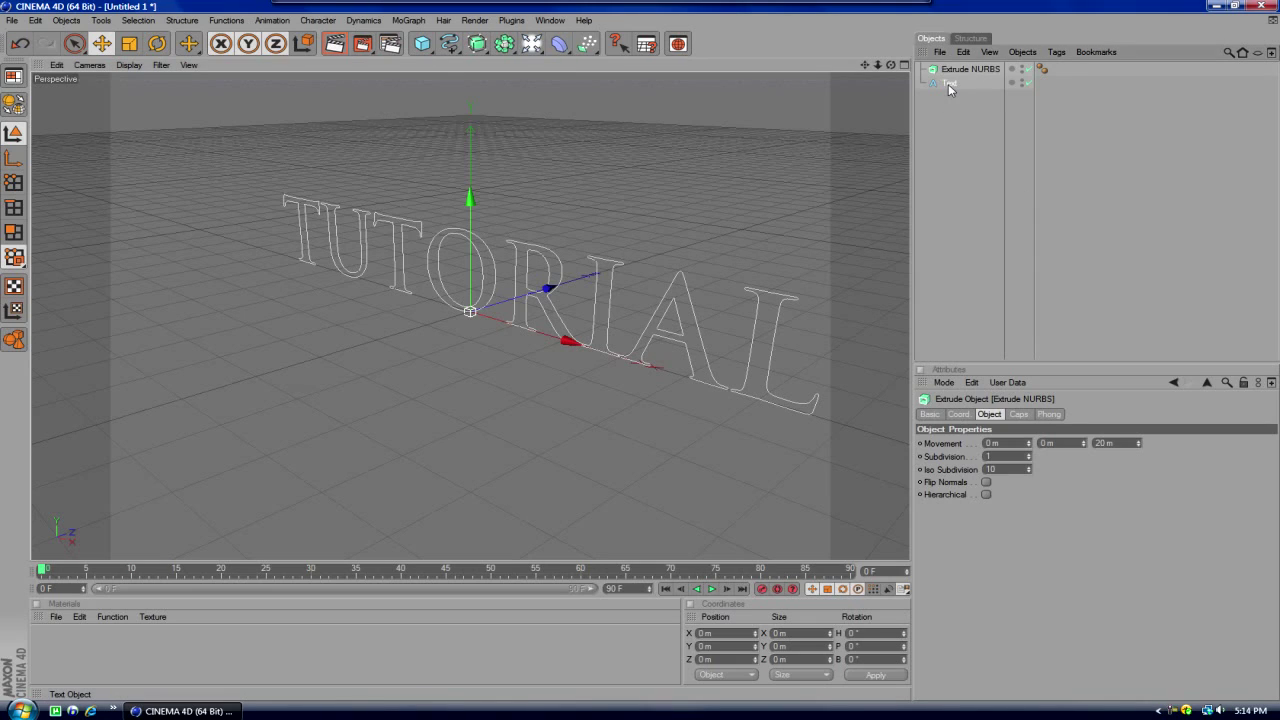
left_click_drag(948, 84, 969, 67)
left_click_drag(969, 68, 970, 70)
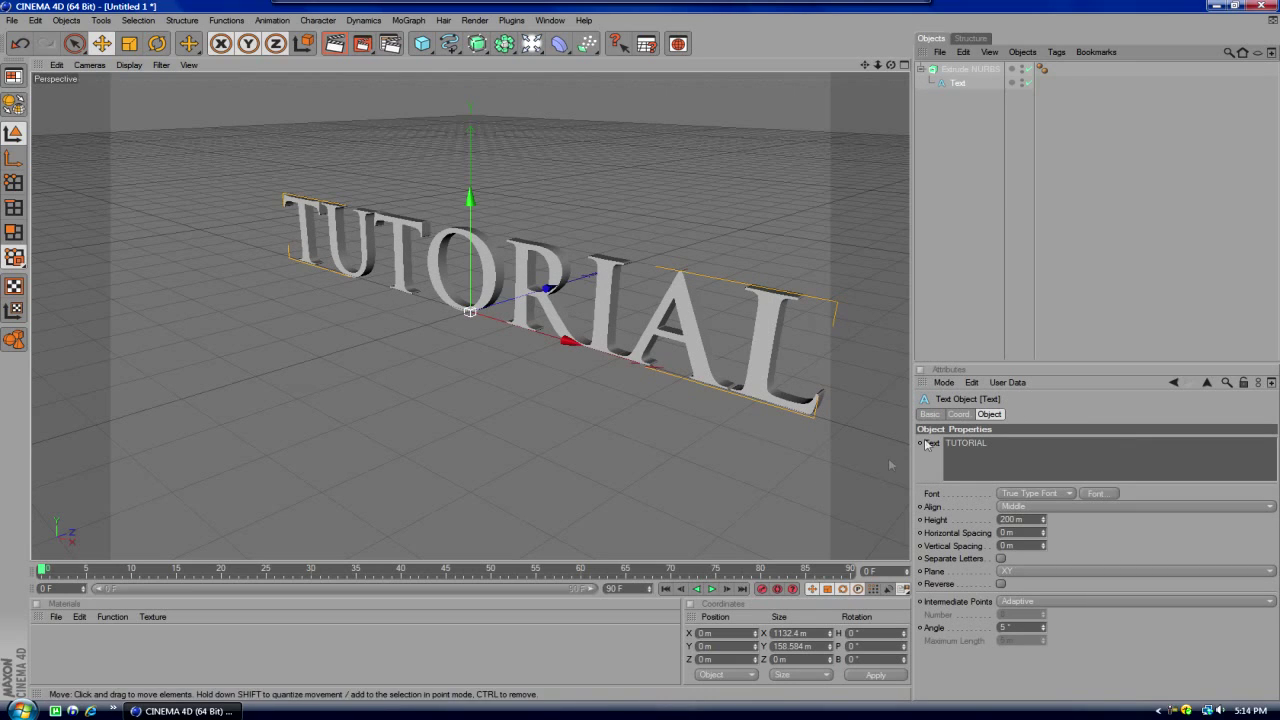
Step: Preview the render, then raise the Extrude NURBS Z depth from 20 m to 50 m
left_click(334, 43)
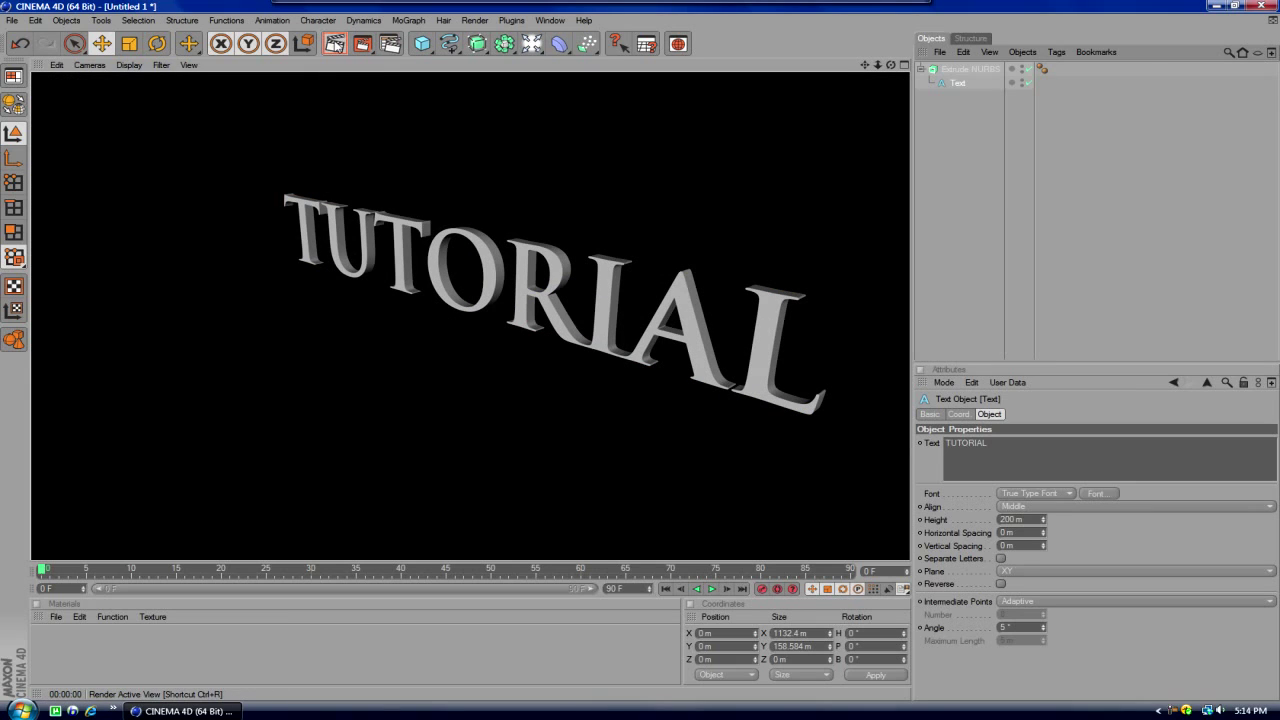
left_click(1021, 150)
left_click(945, 83)
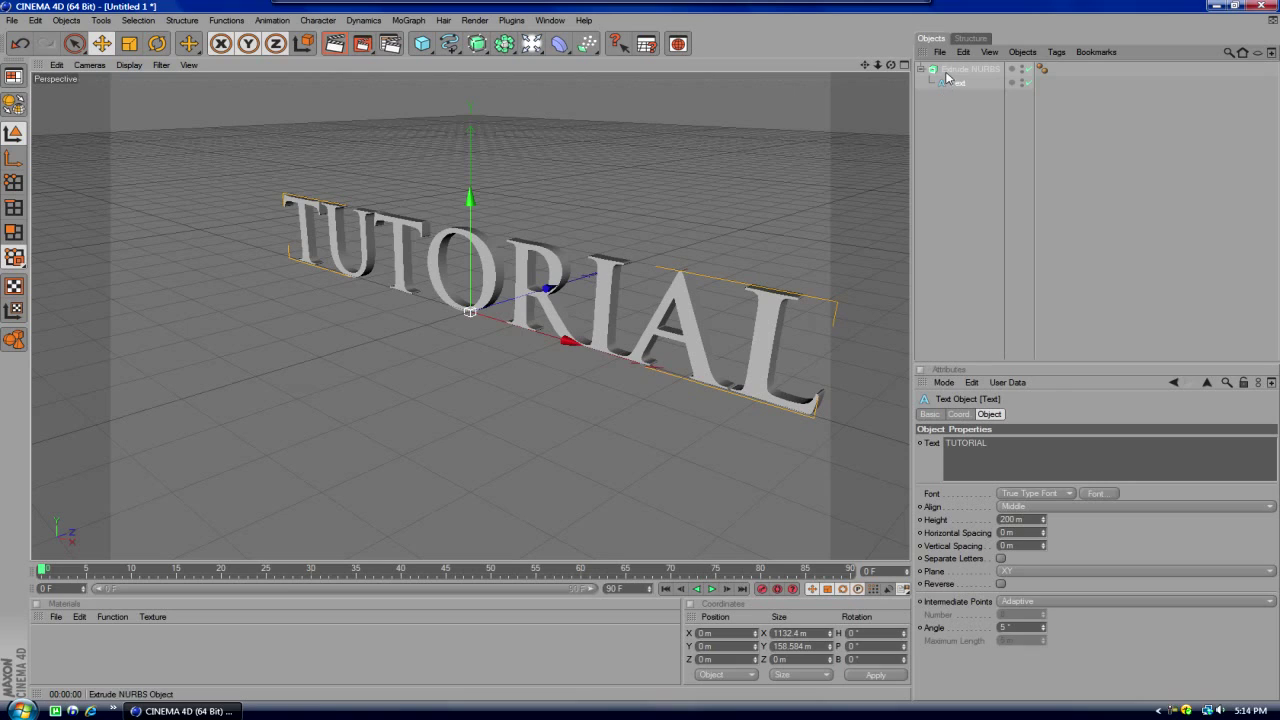
left_click(968, 69)
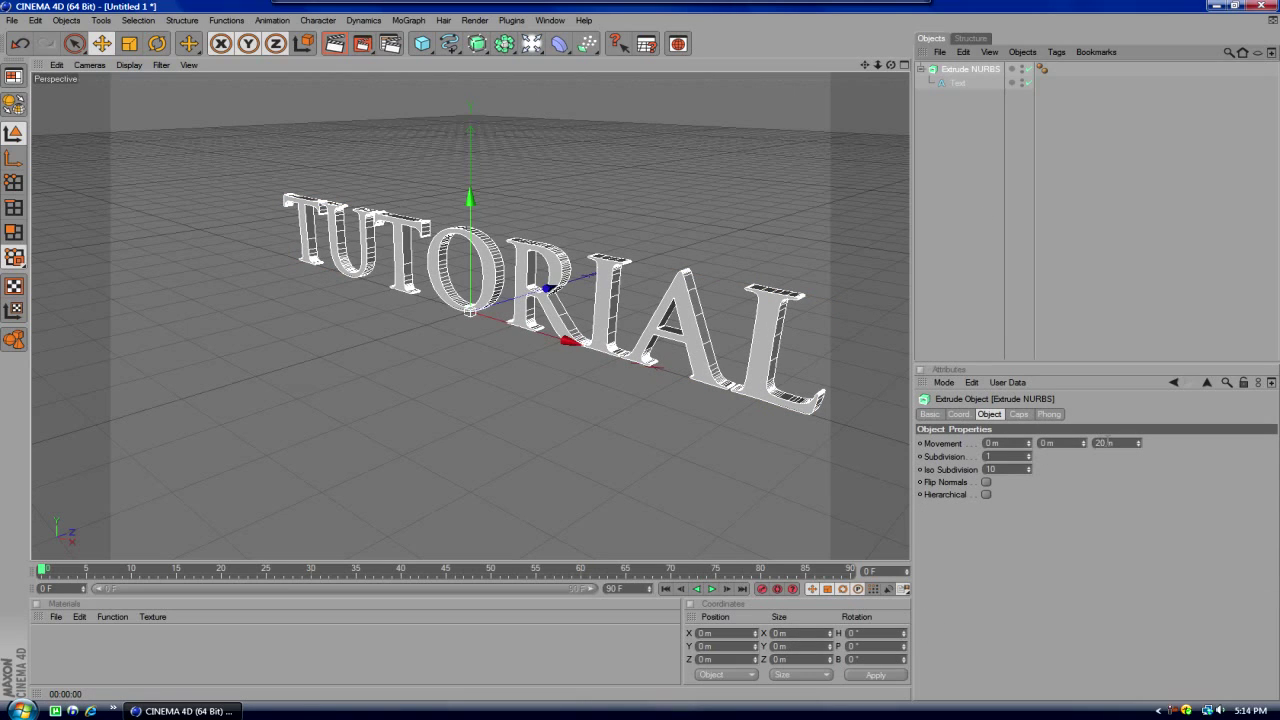
left_click(1109, 442)
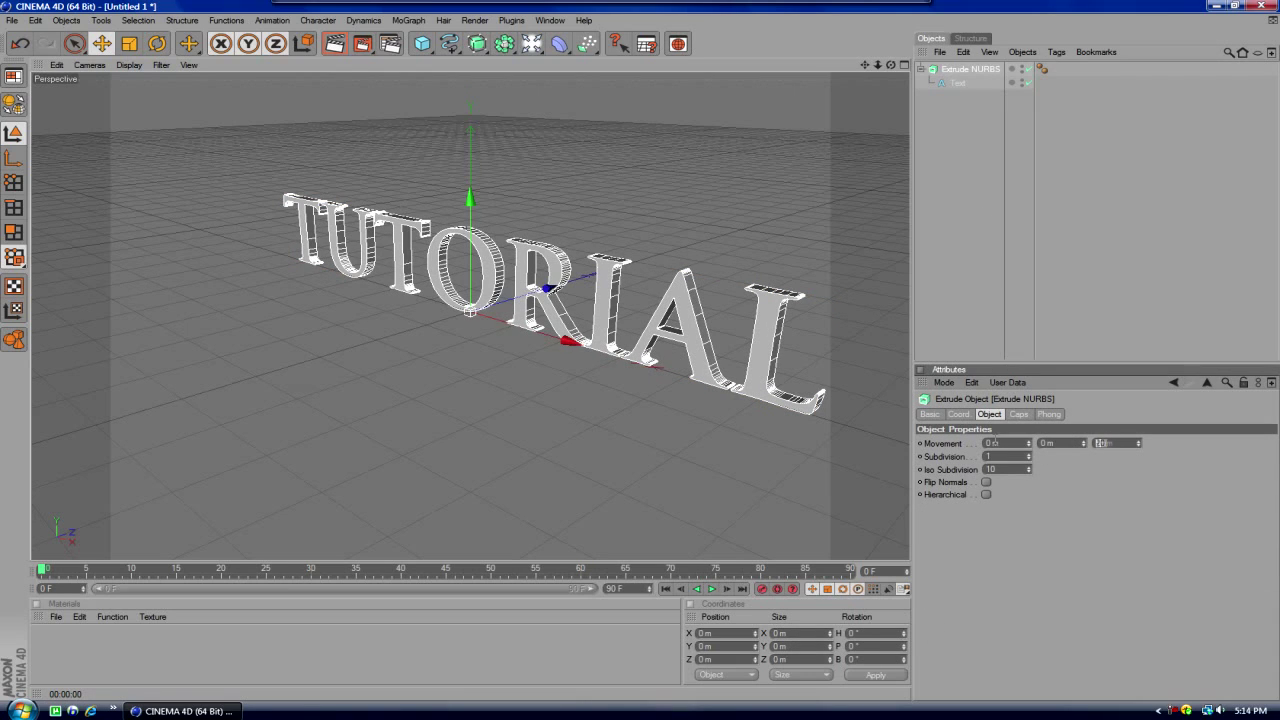
key("Return")
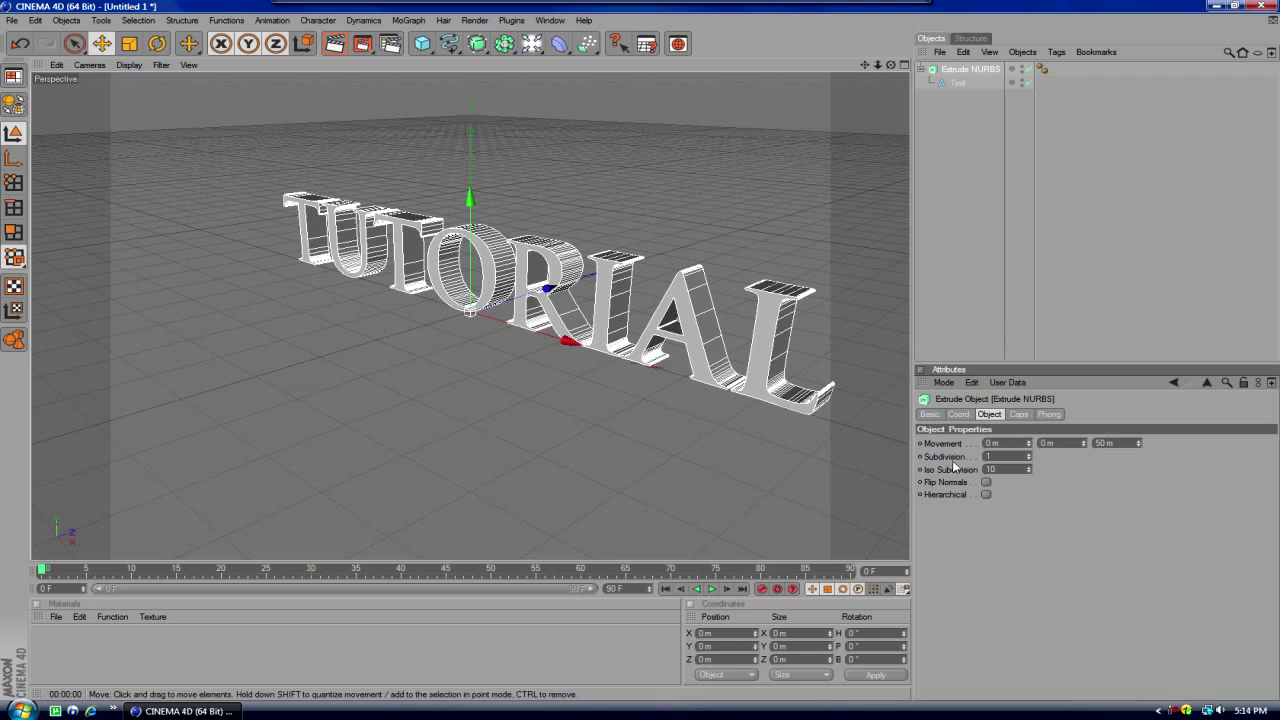
left_click(997, 320)
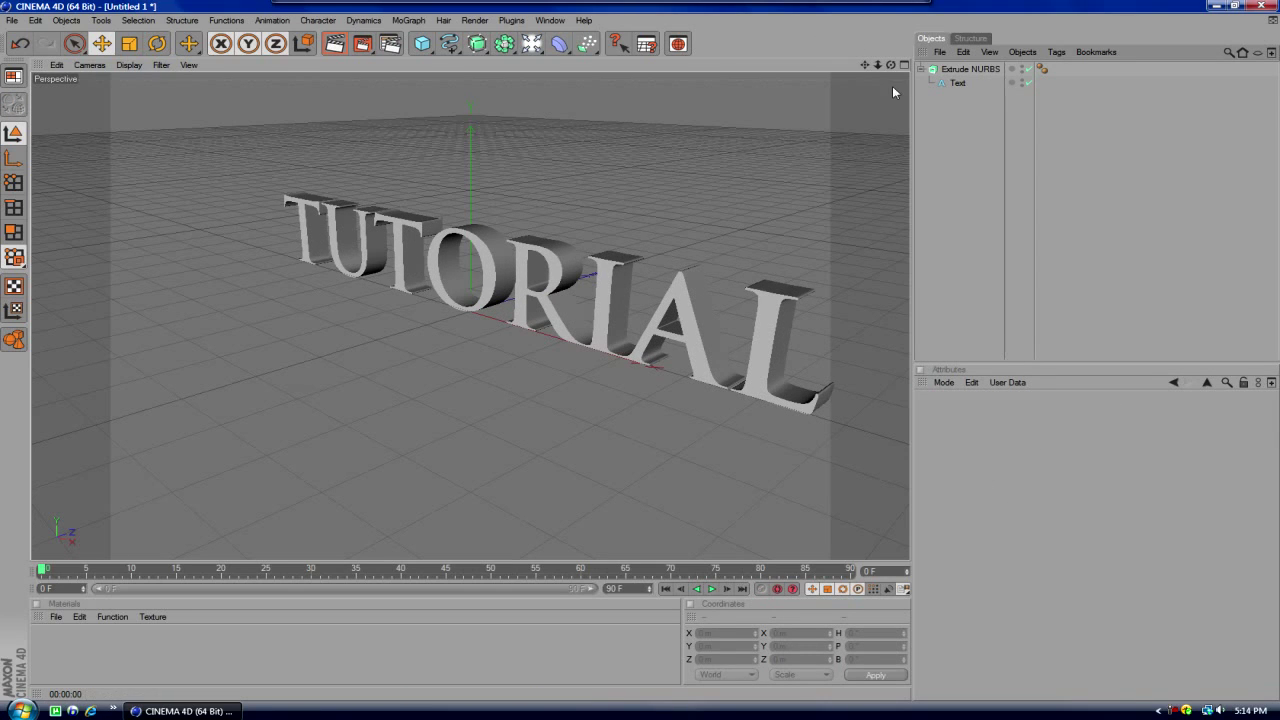
mouse_move(891, 66)
left_mouse_down()
mouse_move(840, 70)
mouse_move(870, 60)
mouse_move(885, 75)
mouse_move(840, 86)
left_mouse_up()
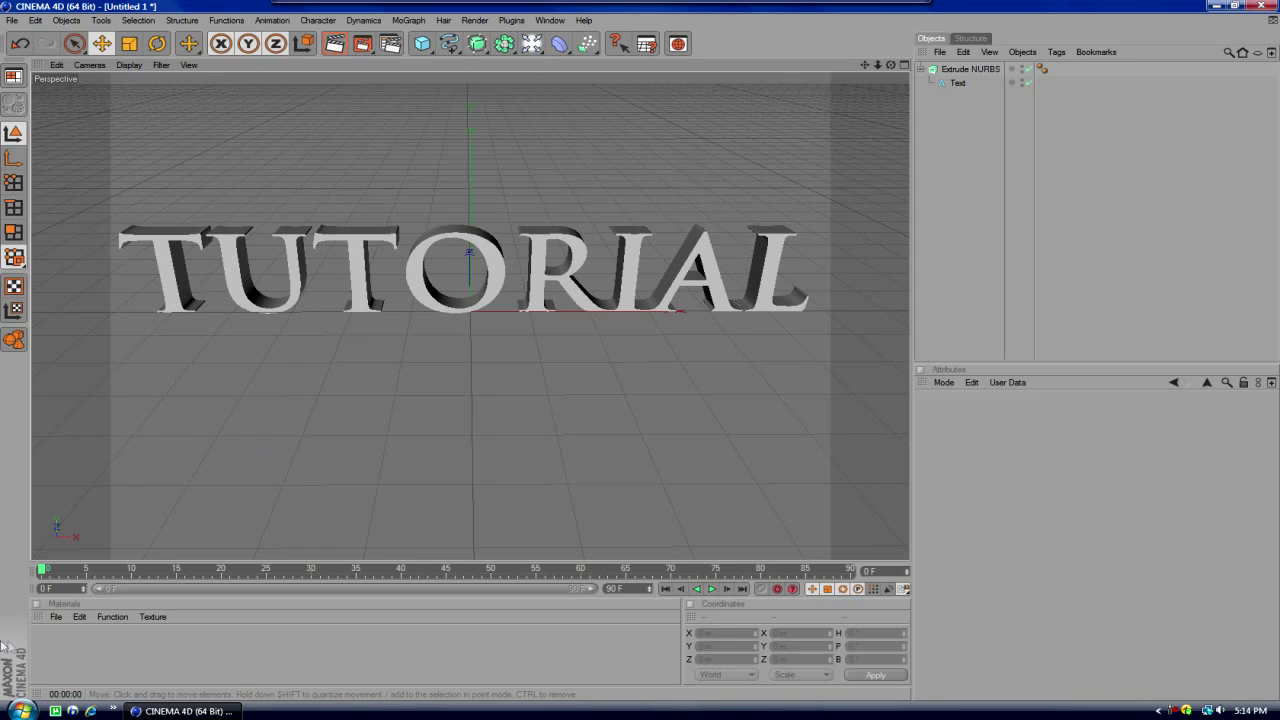
key("F8")
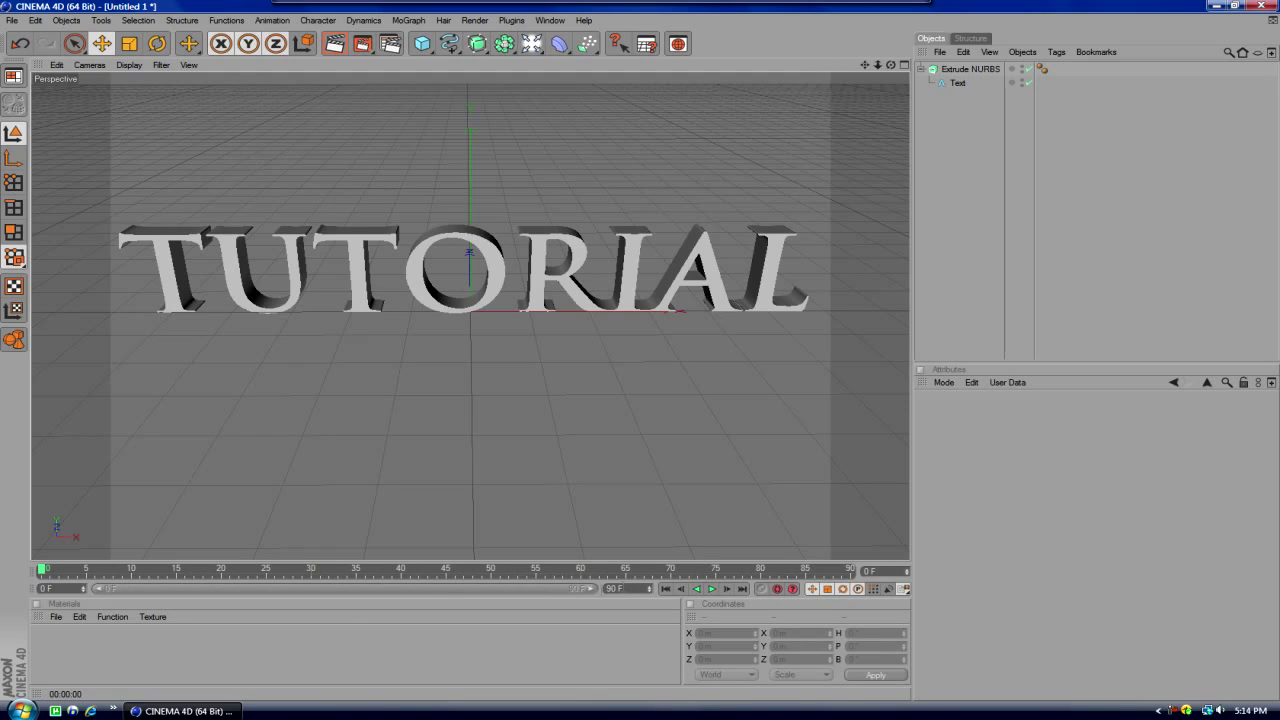
left_click_drag(596, 589, 120, 589)
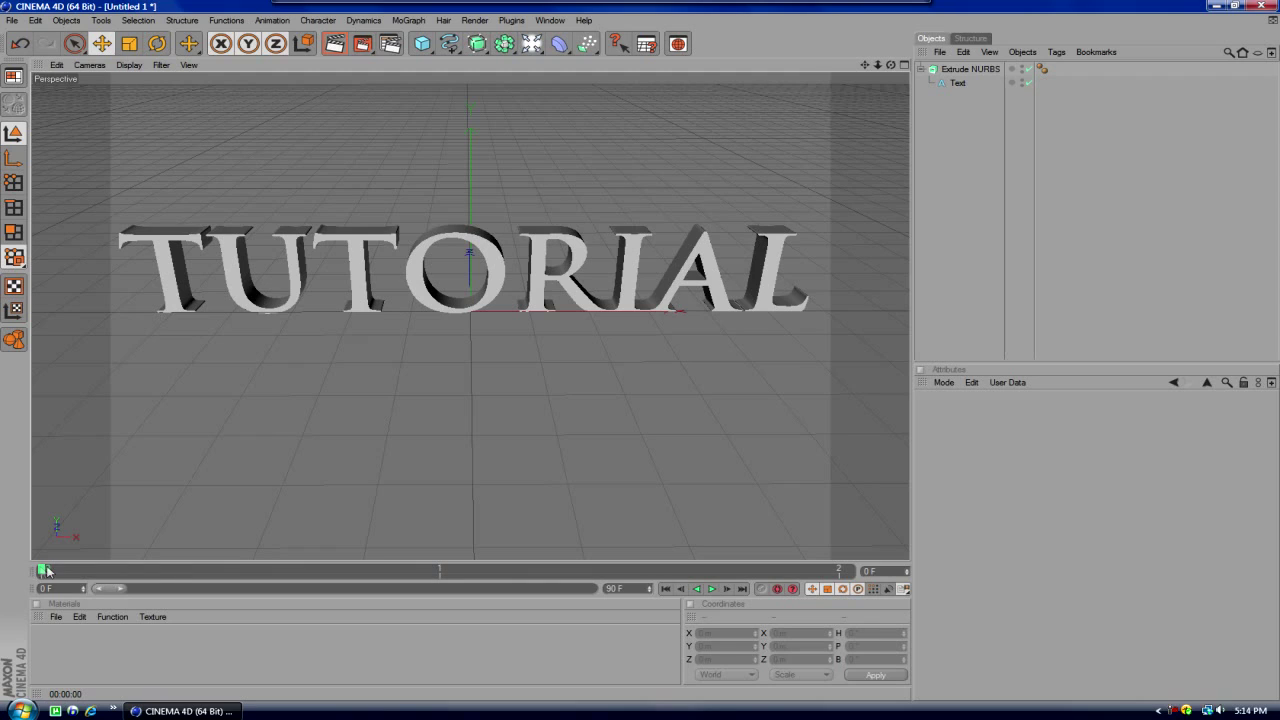
mouse_move(115, 591)
left_mouse_down()
mouse_move(580, 589)
mouse_move(2, 597)
left_mouse_up()
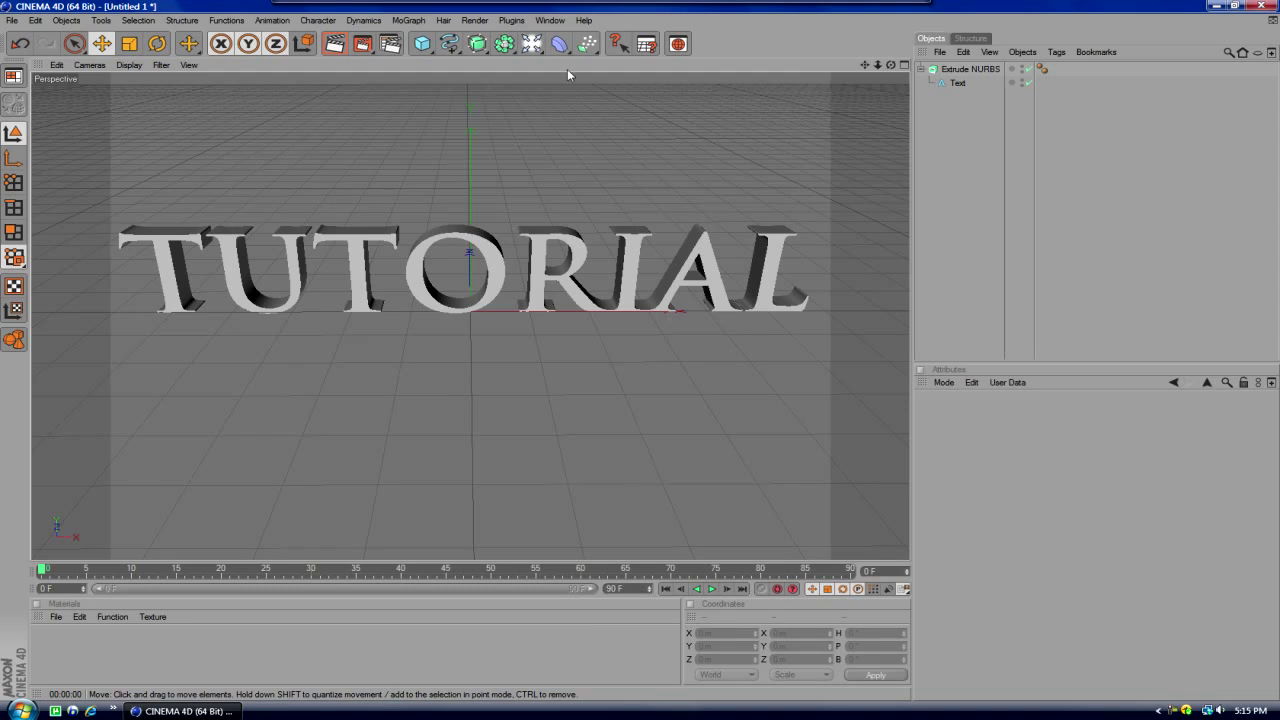
left_click_drag(890, 64, 890, 64)
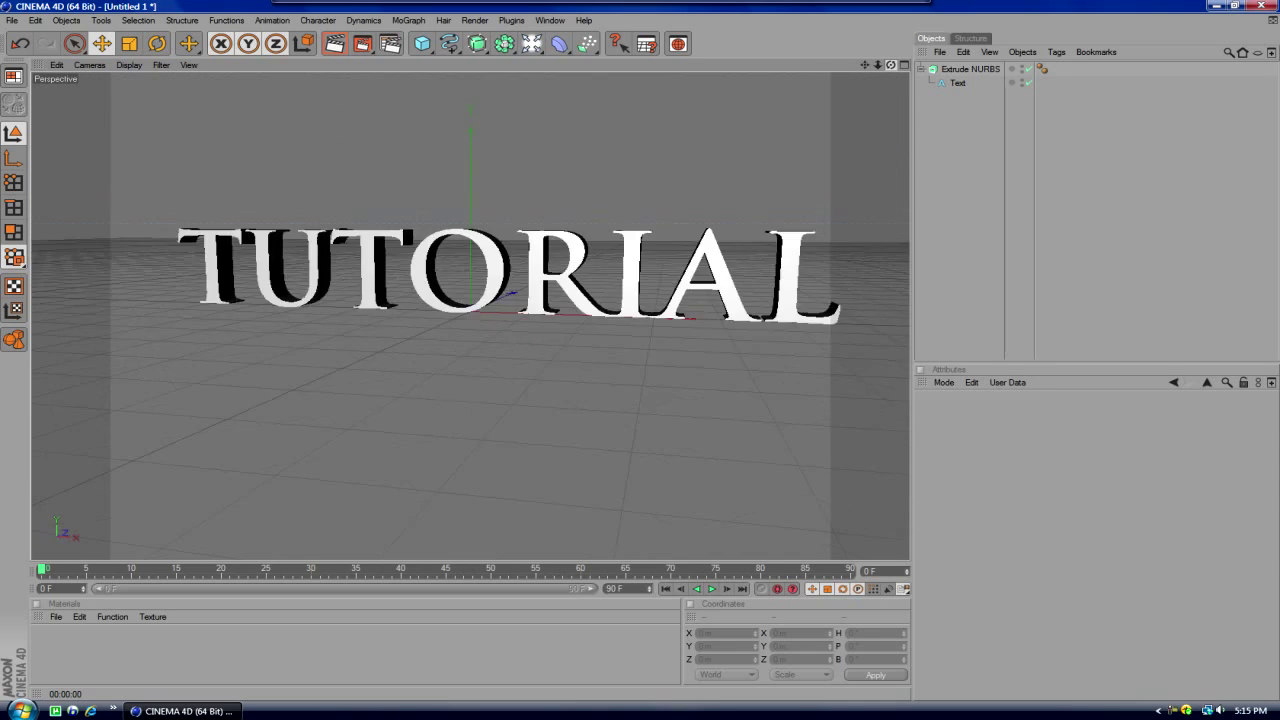
left_click_drag(890, 64, 890, 64)
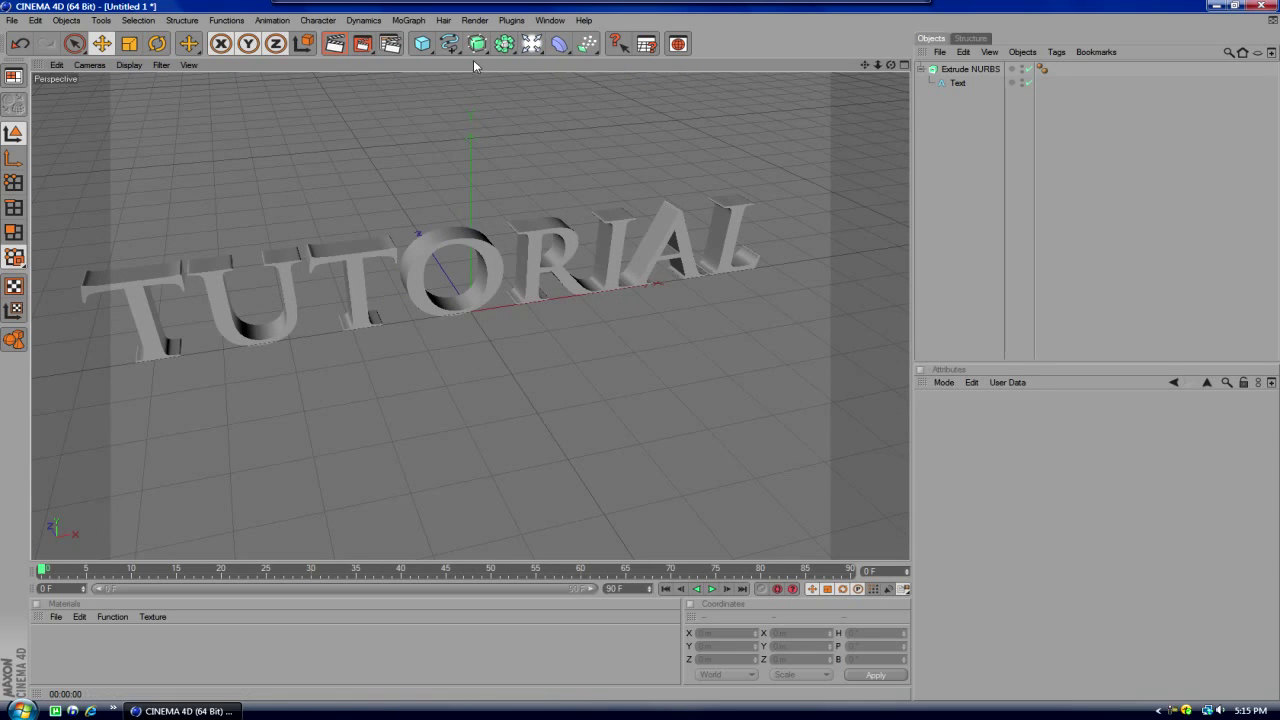
left_click(920, 69)
Step: Make the Extrude NURBS editable and expand it to reveal Cap 1 and Cap 2
left_click(968, 69)
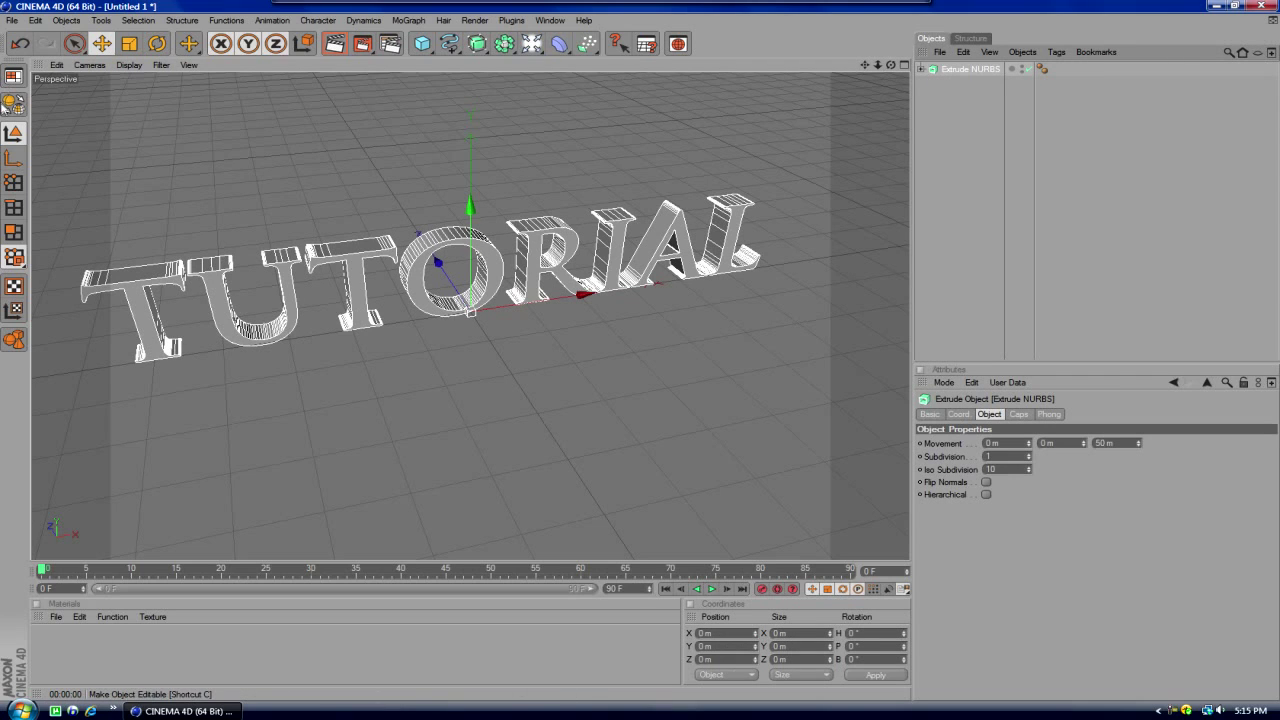
left_click(14, 104)
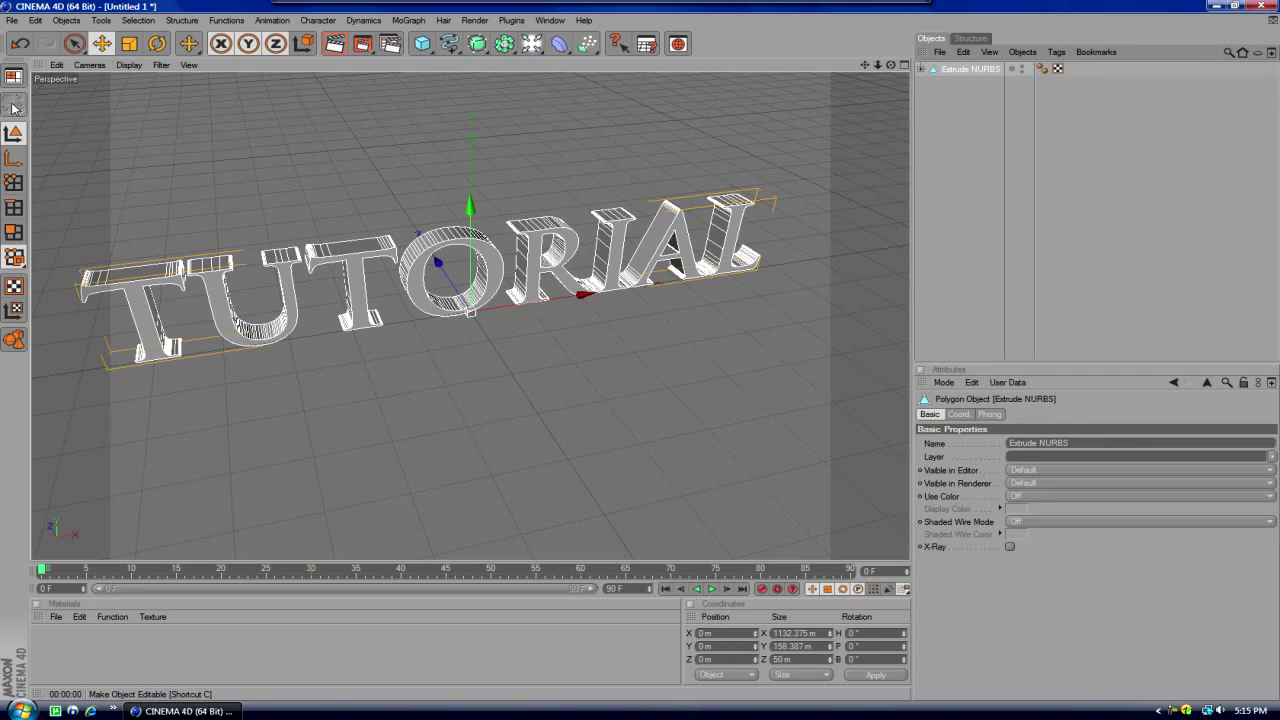
right_click(933, 74)
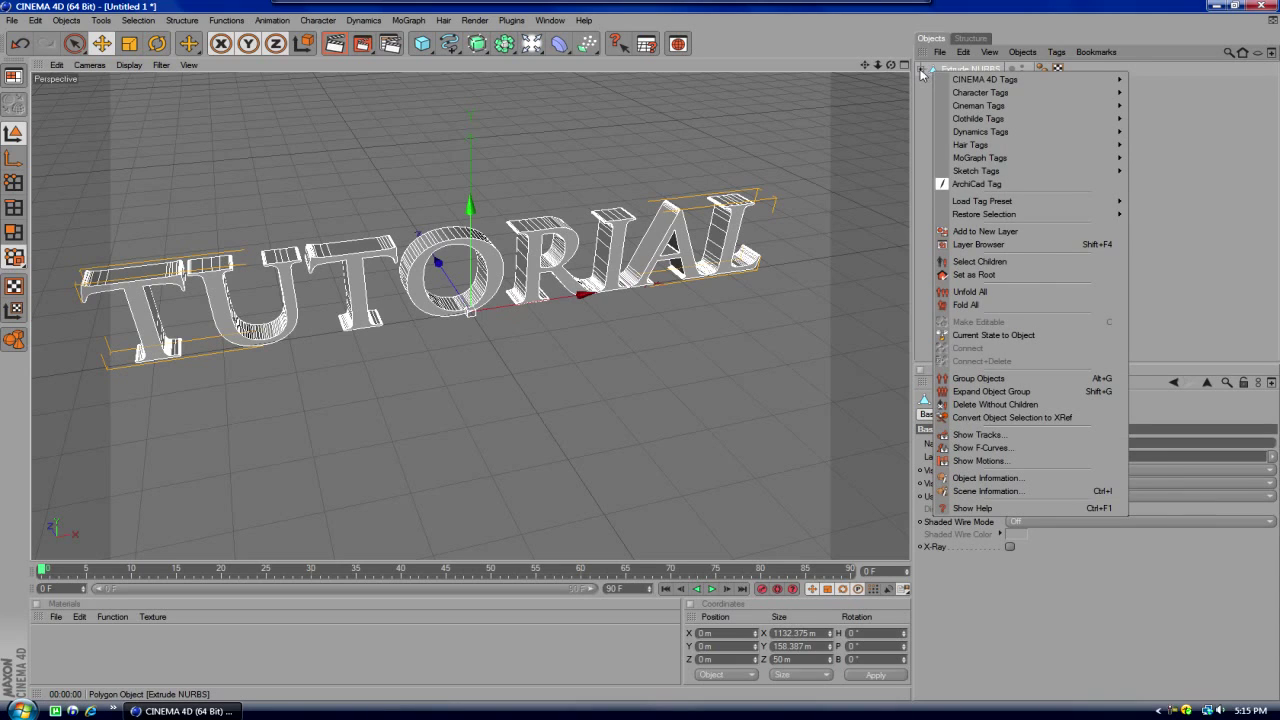
left_click(920, 75)
left_click_drag(937, 83, 960, 120)
left_click(945, 131)
Step: Select Cap 1 and Cap 2, then inspect Cap 2's coordinates and basic properties
key("ctrl+a")
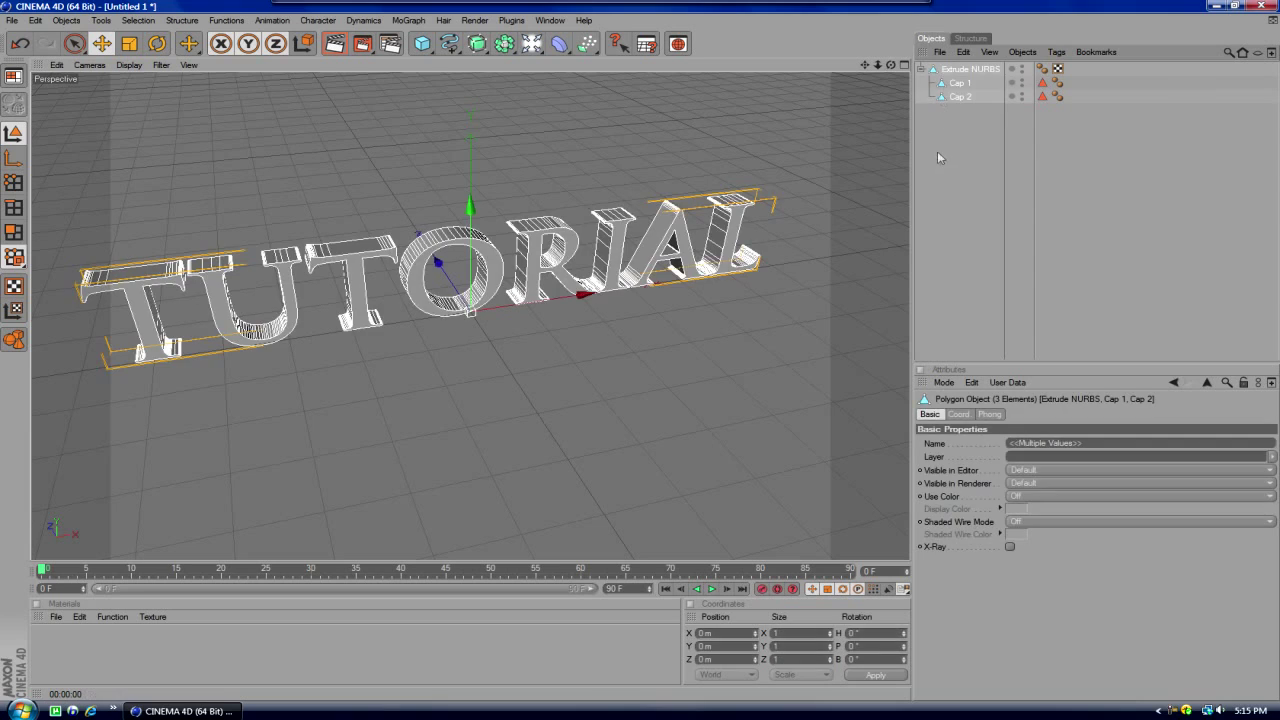
left_click(937, 151)
left_click_drag(939, 87, 944, 100)
left_click(955, 96)
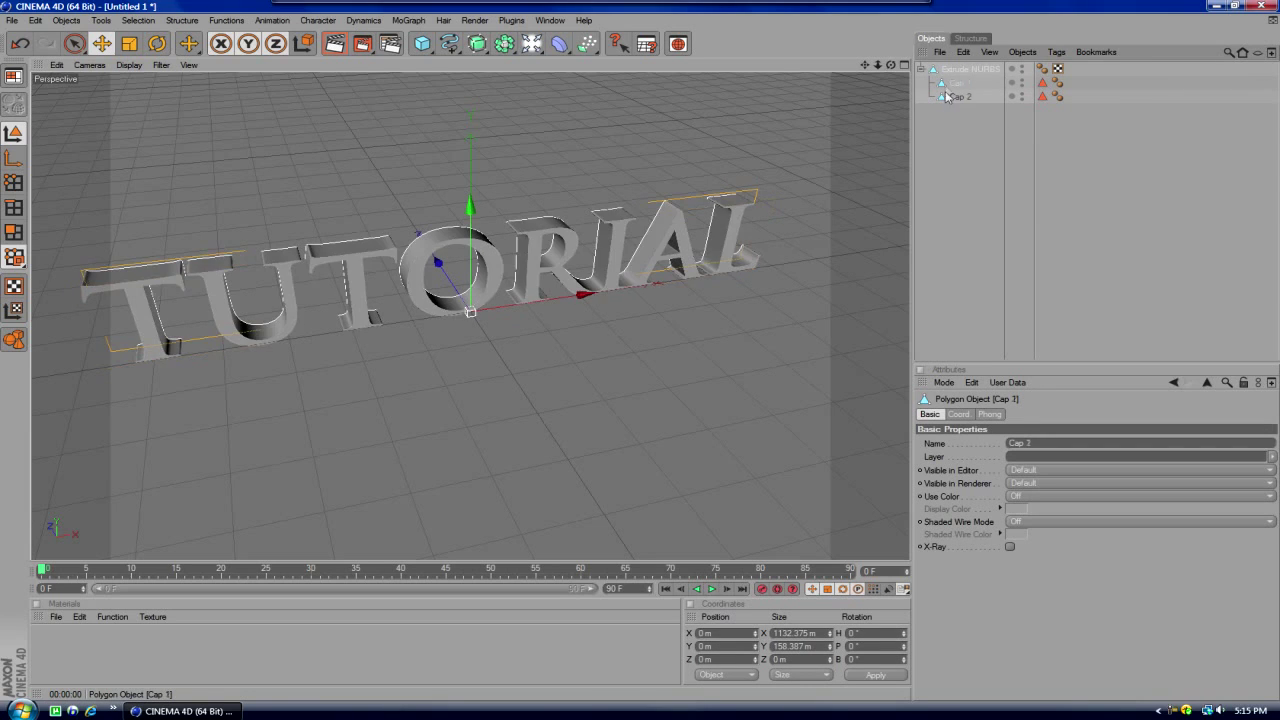
left_click(974, 416)
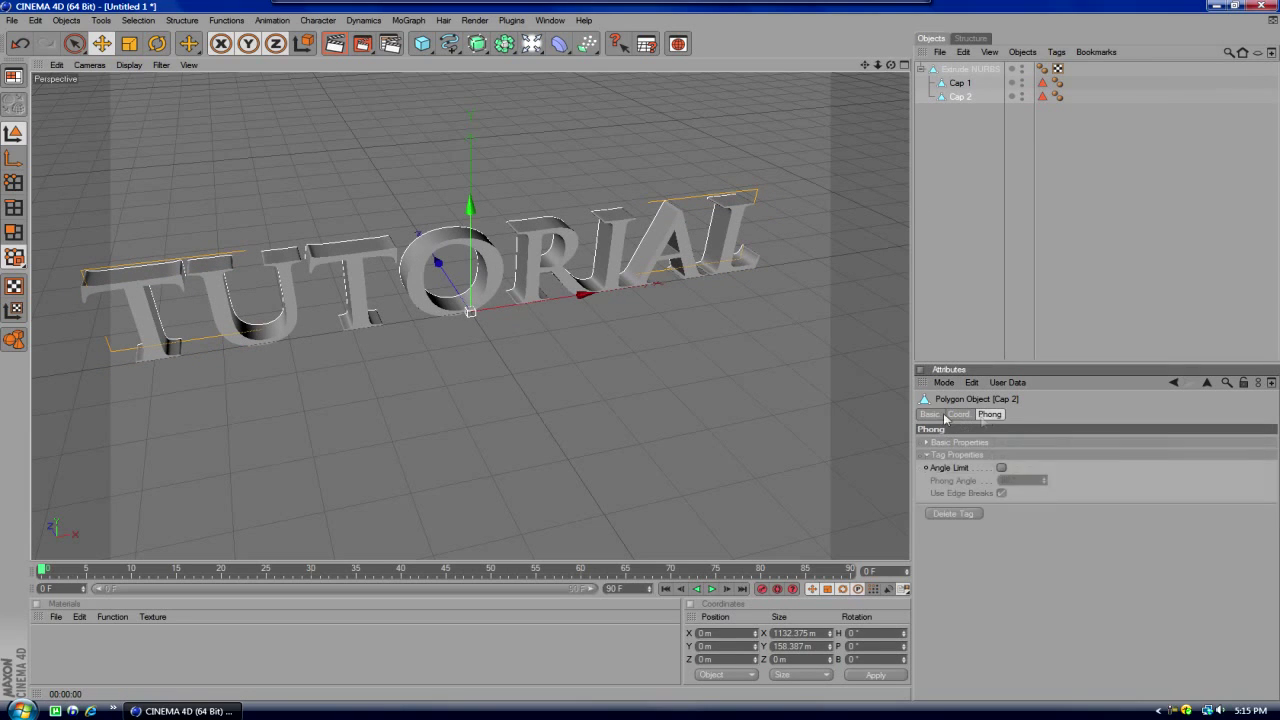
left_click(945, 414)
Step: Reselect the converted TUTORIAL object and review its context commands
left_click(950, 70)
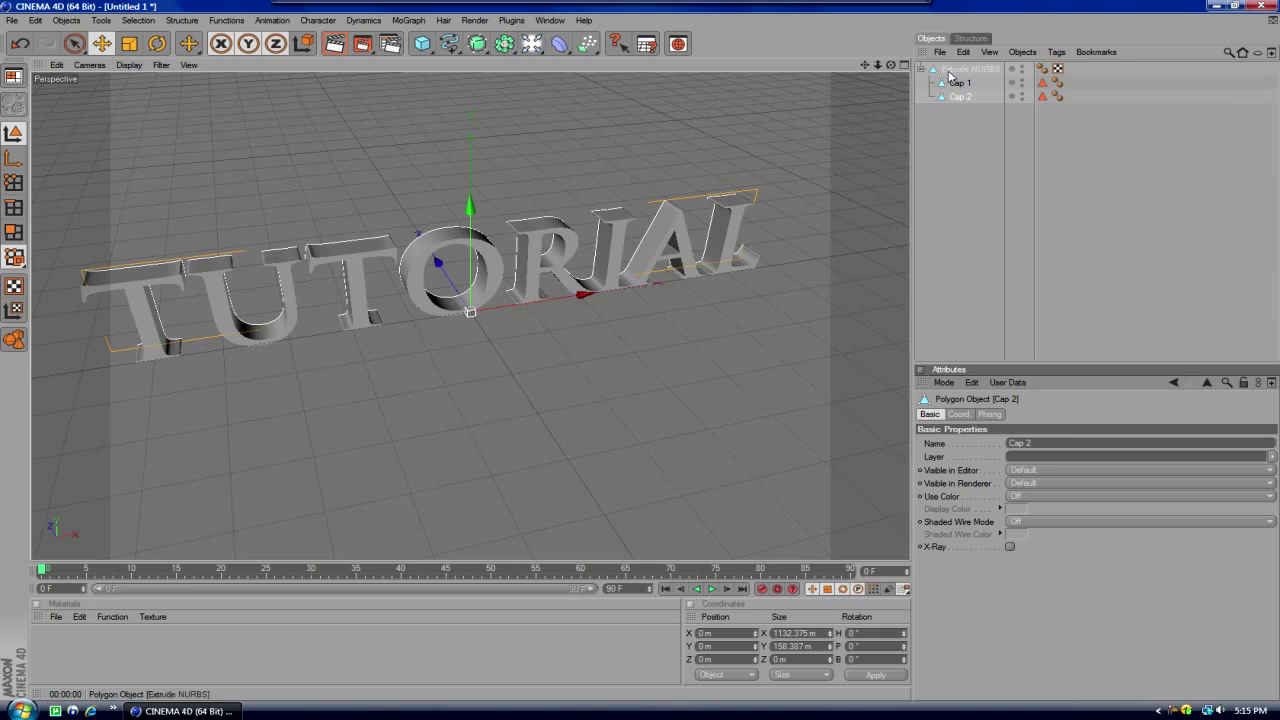
right_click(933, 75)
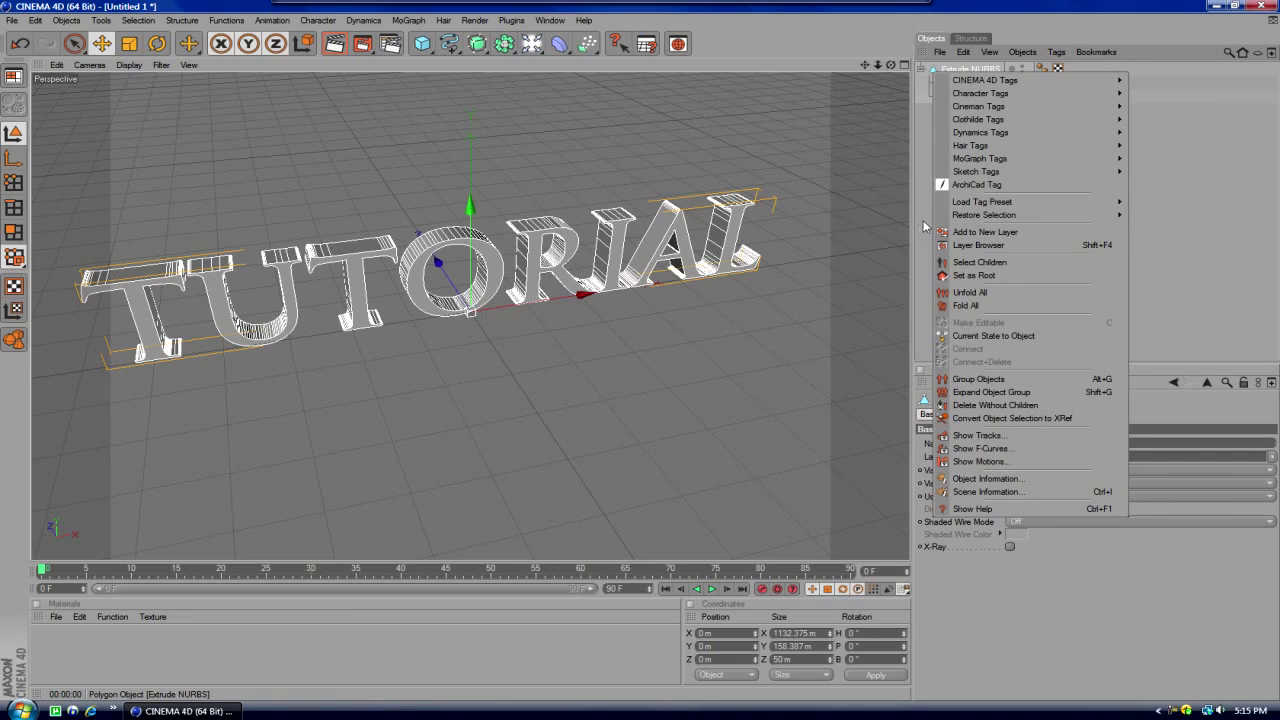
left_click(925, 226)
left_click(978, 143)
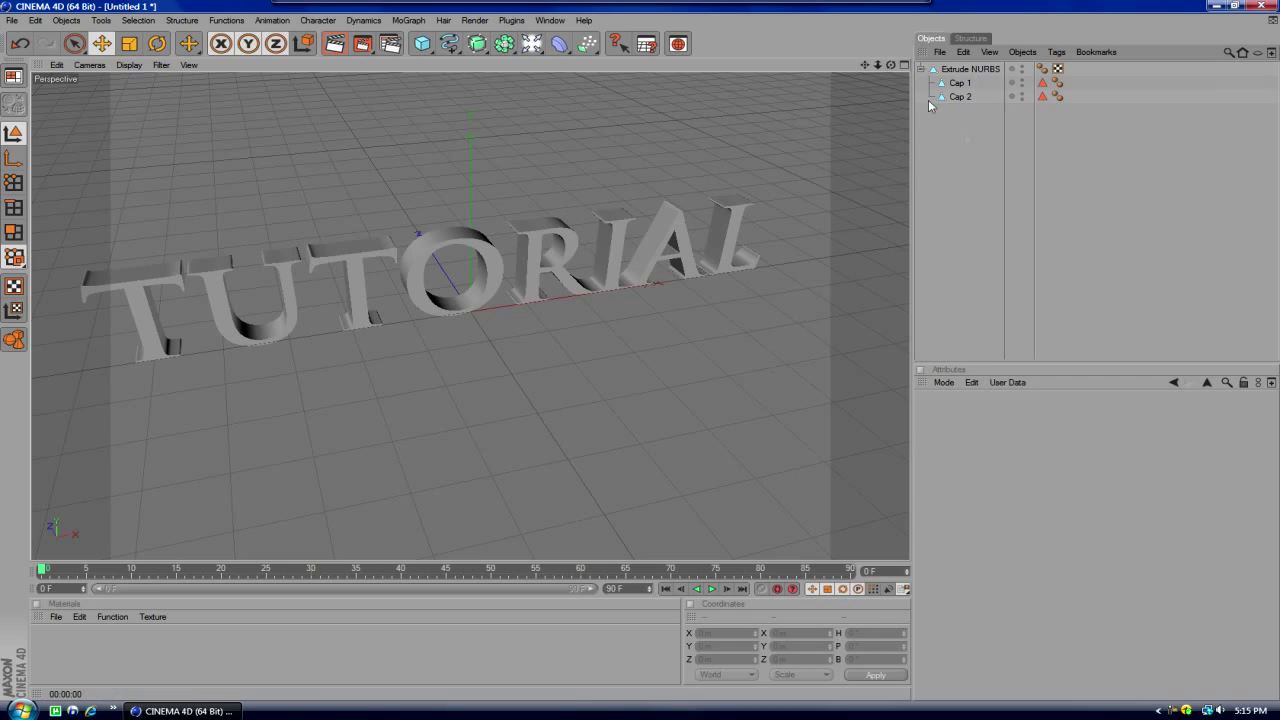
left_click(960, 69)
left_click(773, 78)
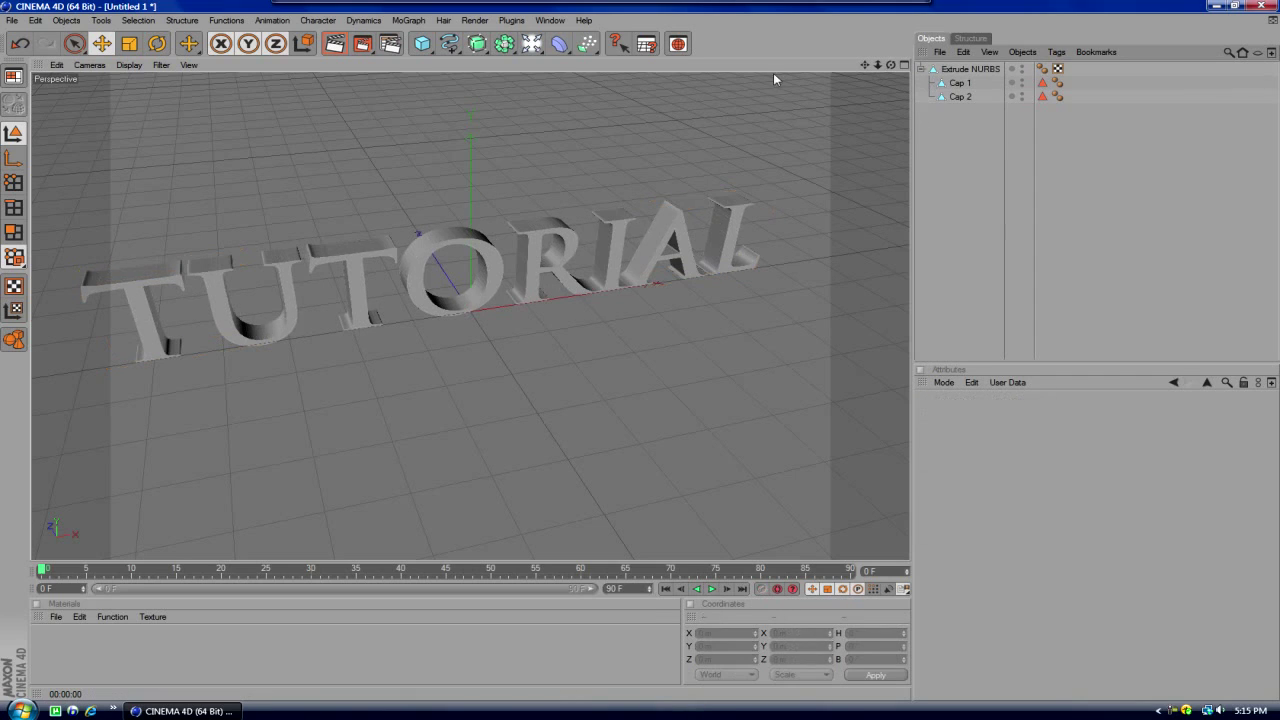
left_click(560, 48)
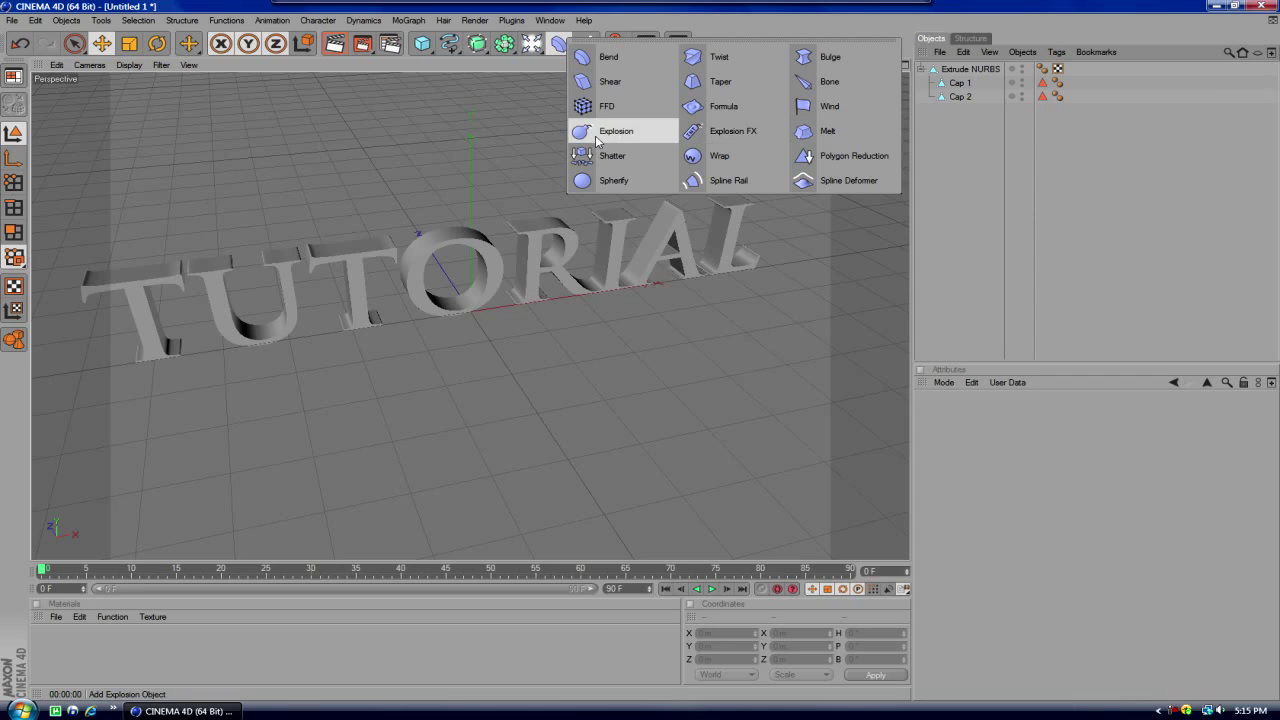
Step: Add an Explosion FX deformer and nudge it about 10 m upward
left_click(715, 138)
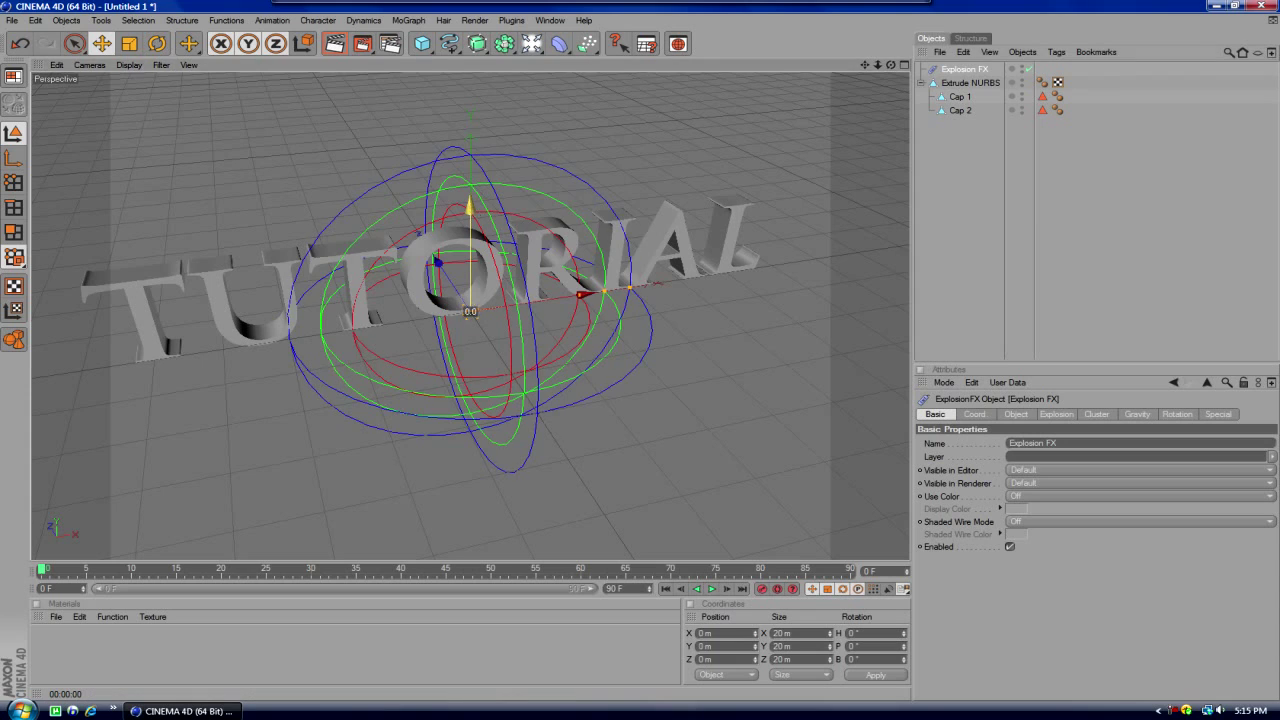
mouse_move(469, 210)
left_mouse_down()
mouse_move(469, 166)
mouse_move(469, 189)
left_mouse_up()
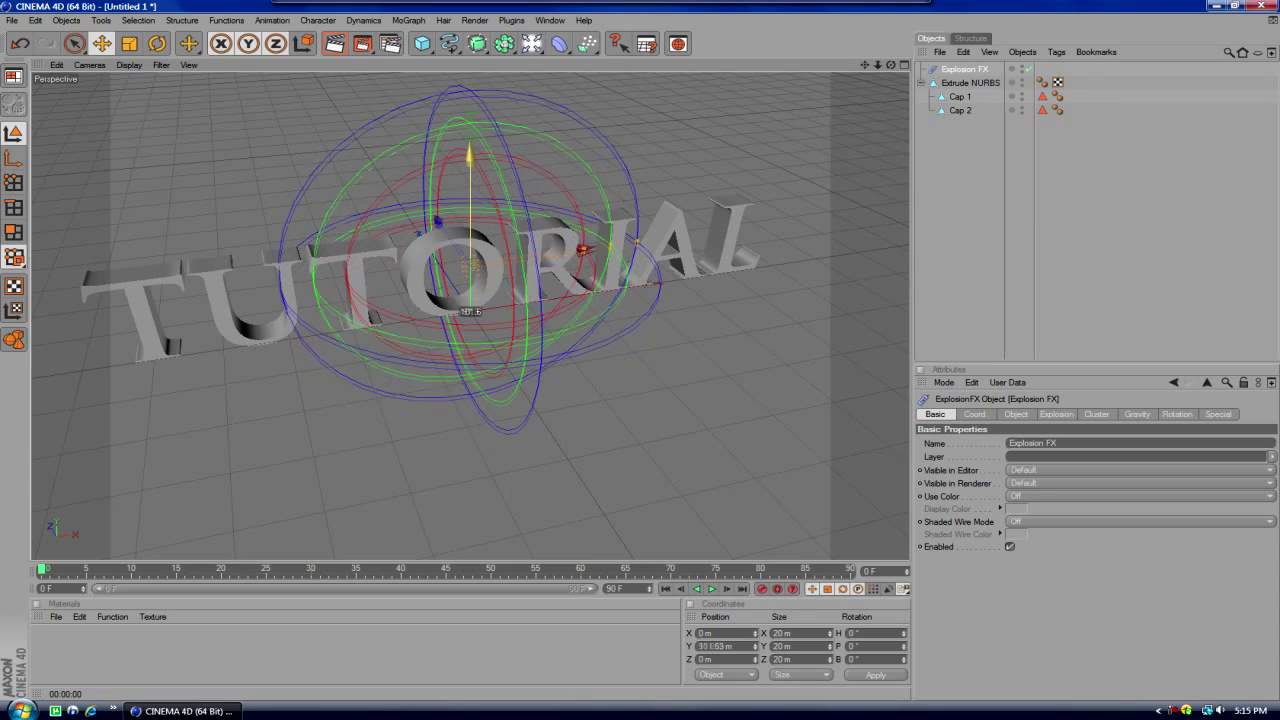
Step: Parent Explosion FX under the TUTORIAL object and slide its centre among the letters
left_click_drag(466, 310, 468, 328)
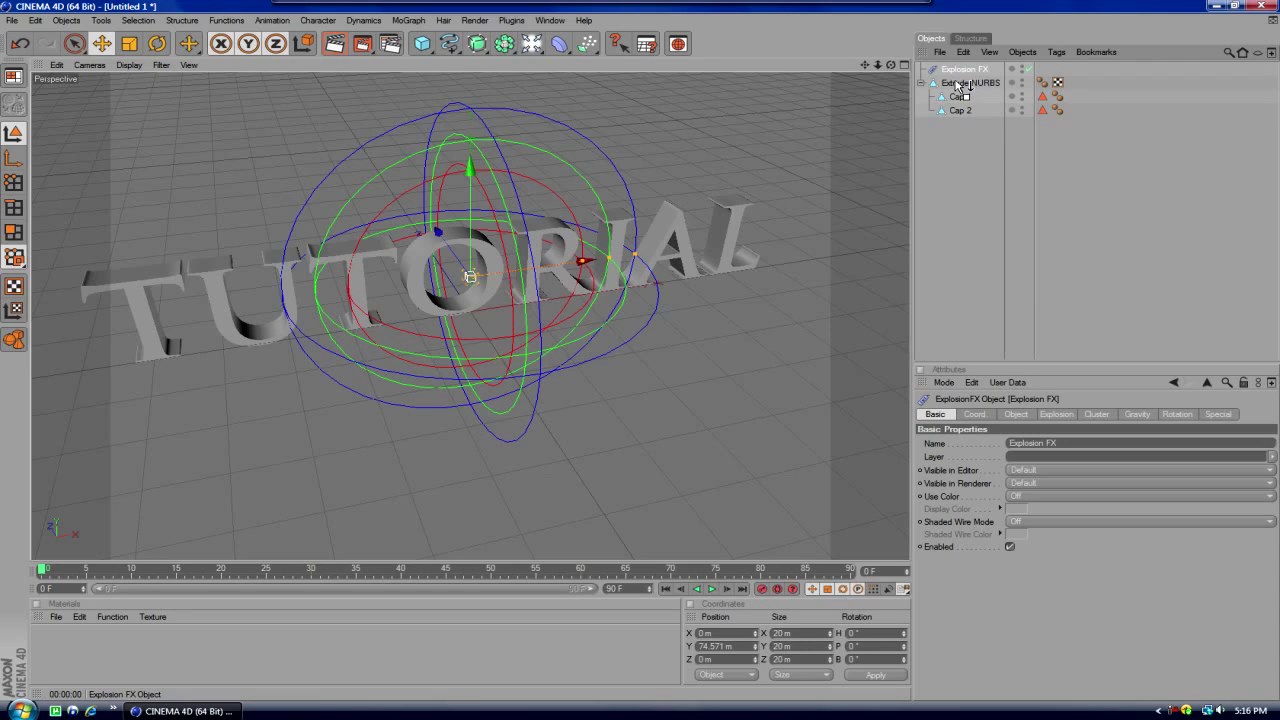
left_click_drag(958, 86, 960, 84)
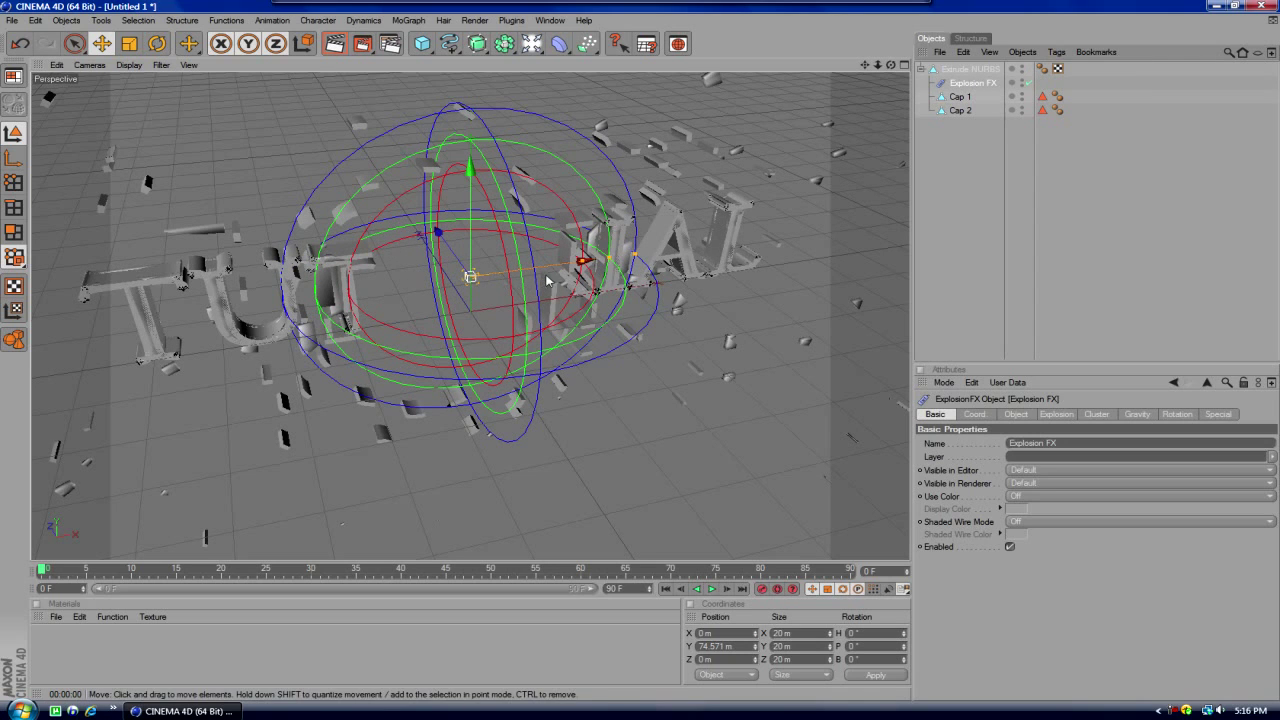
mouse_move(553, 279)
left_mouse_down()
mouse_move(596, 273)
mouse_move(537, 290)
left_mouse_up()
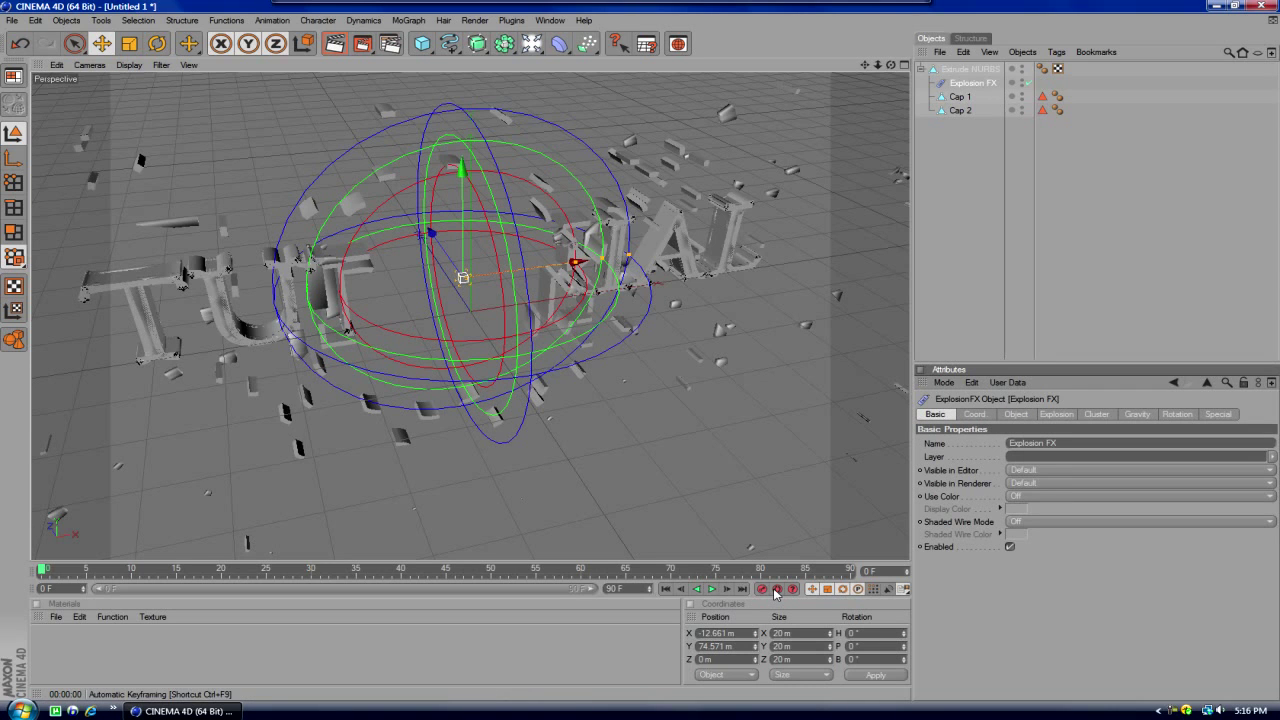
left_click(776, 590)
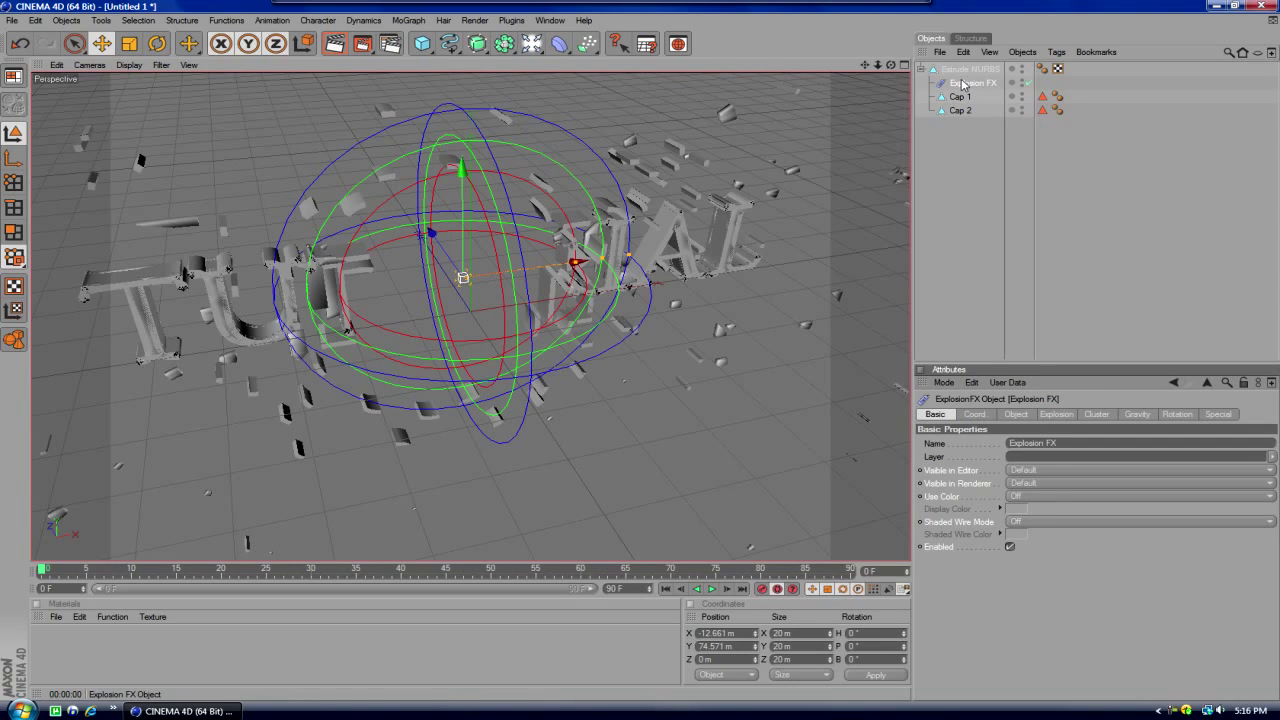
Step: Key explosion Time at 0% on frame 0 and about 26% on frame 10
left_click(983, 414)
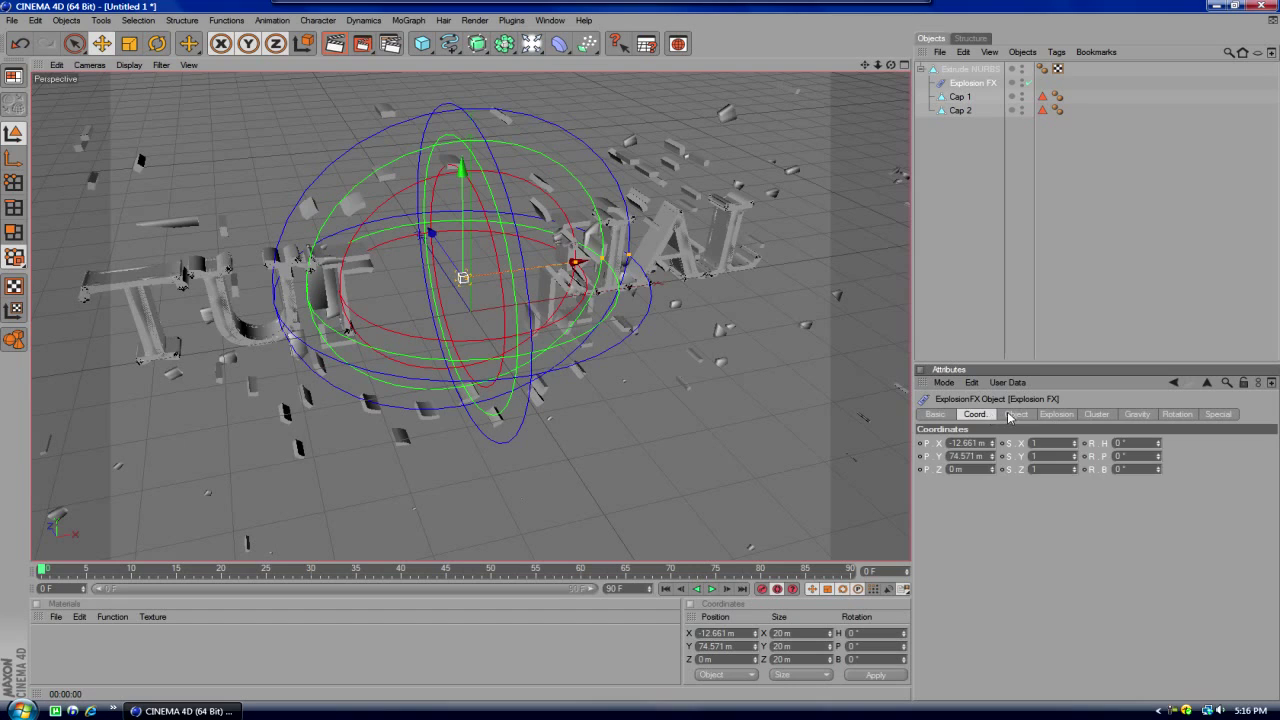
left_click(1013, 415)
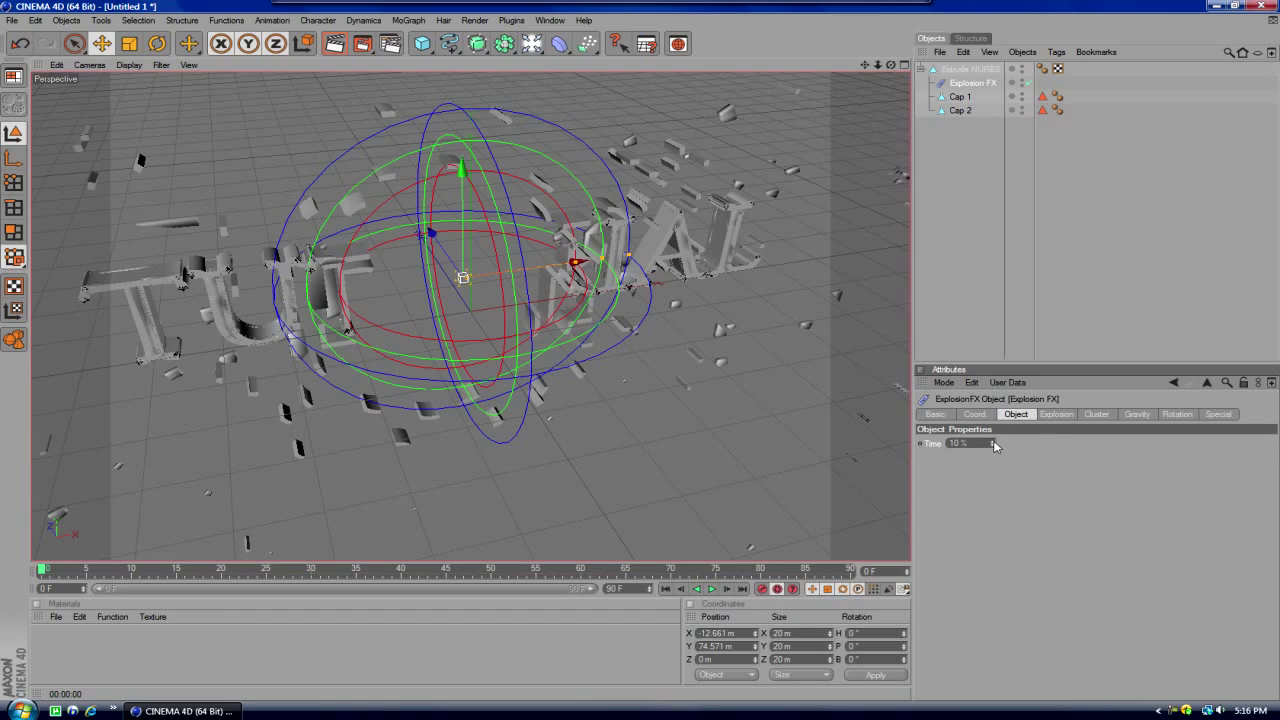
left_click_drag(995, 445, 960, 445)
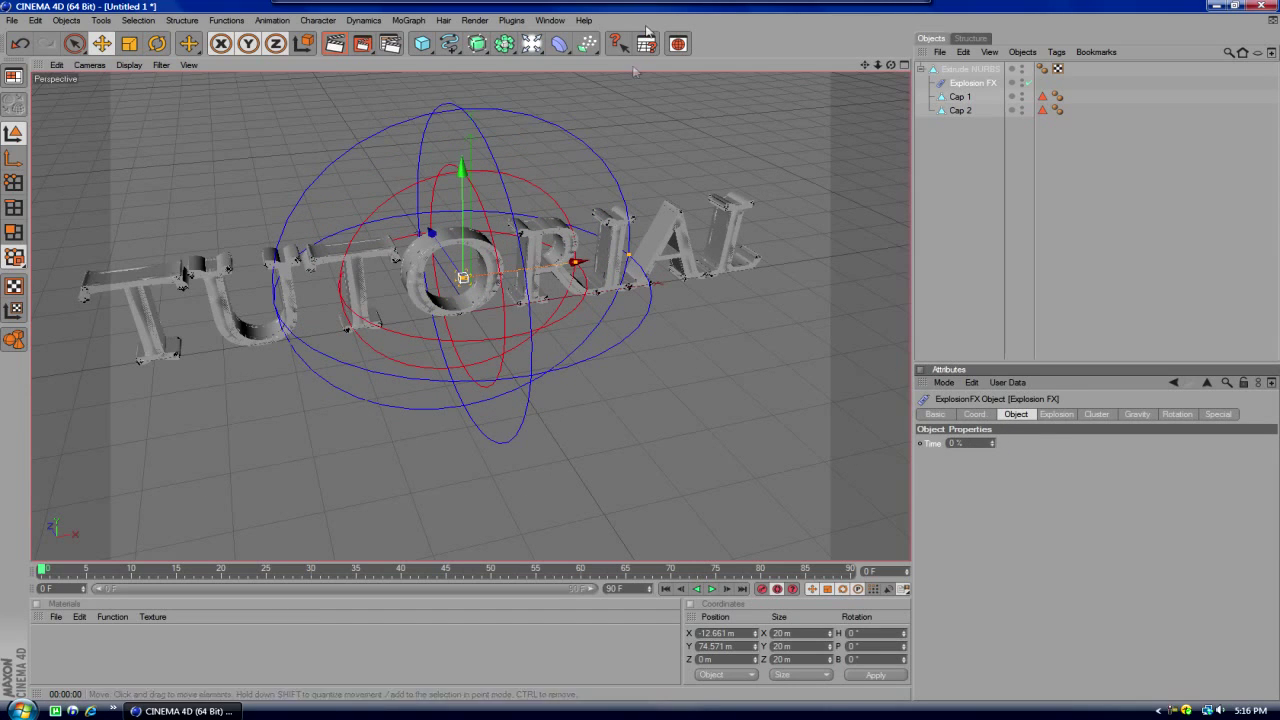
left_click_drag(883, 66, 647, 155)
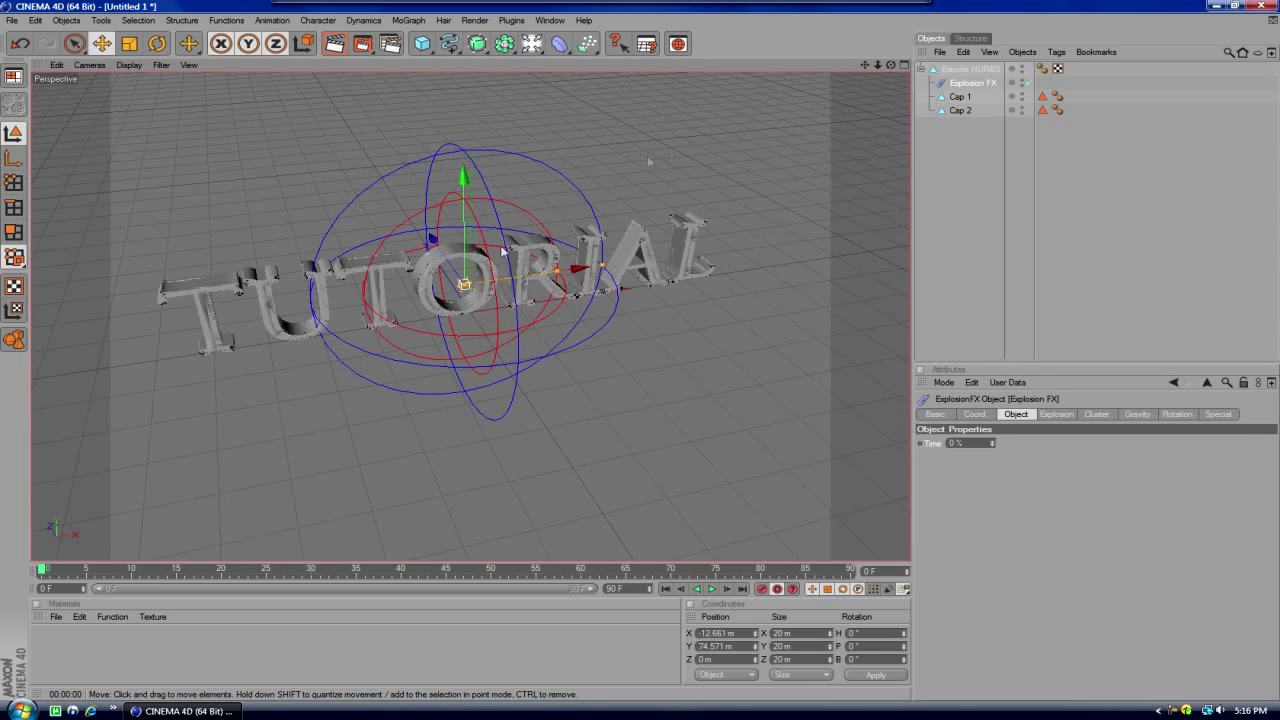
left_click_drag(44, 576, 89, 576)
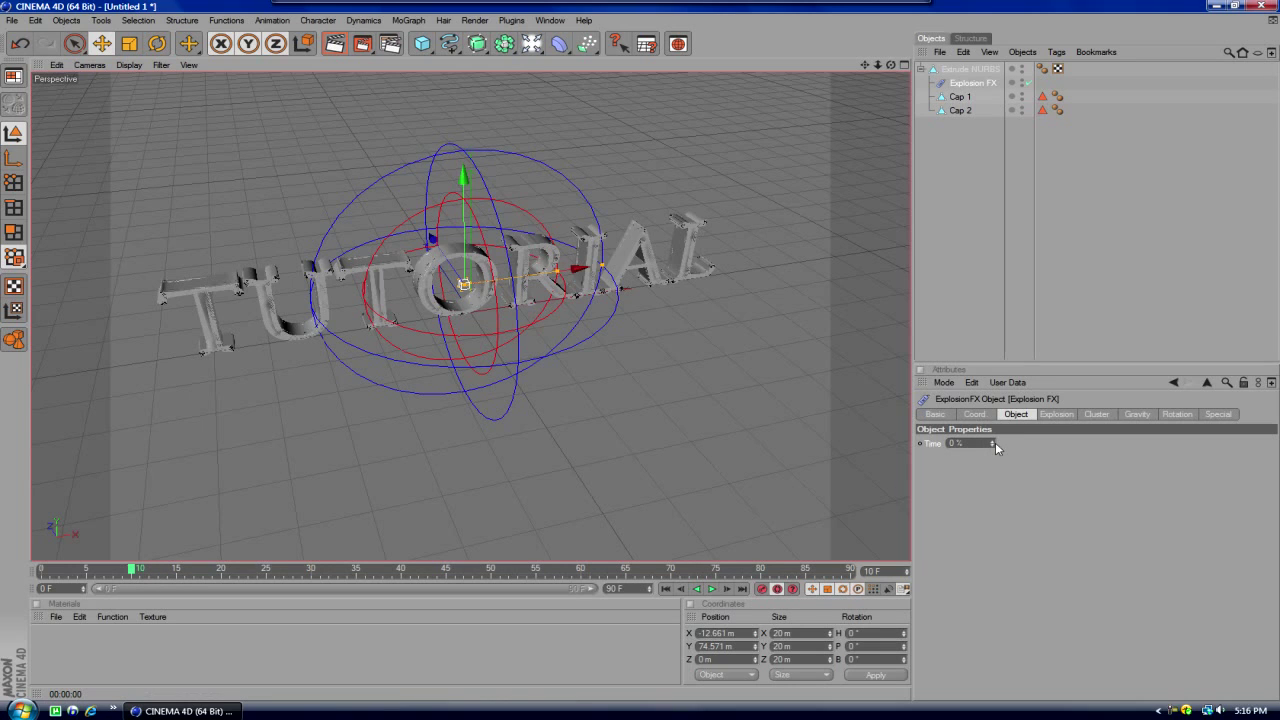
mouse_move(995, 442)
left_mouse_down()
mouse_move(995, 412)
mouse_move(995, 449)
mouse_move(995, 438)
left_mouse_up()
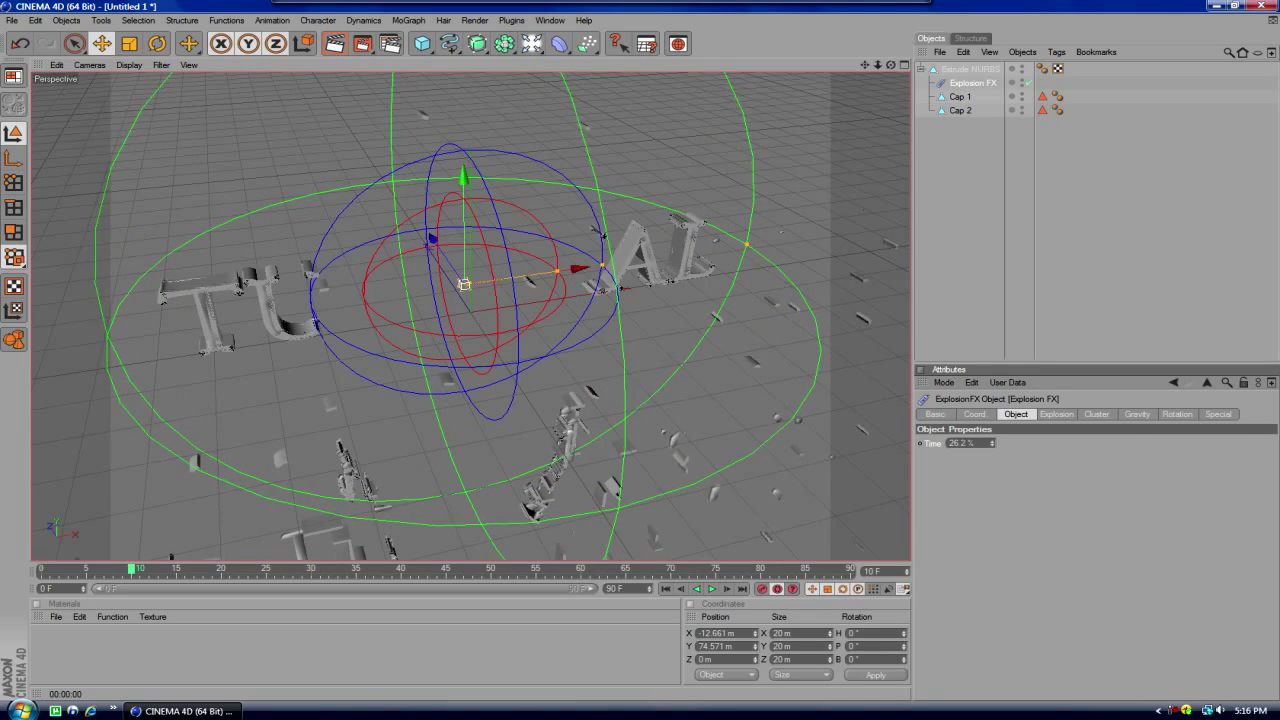
Step: Set explosion Time to 27% and raise the deformer to roughly 143 m
left_click_drag(995, 442, 995, 440)
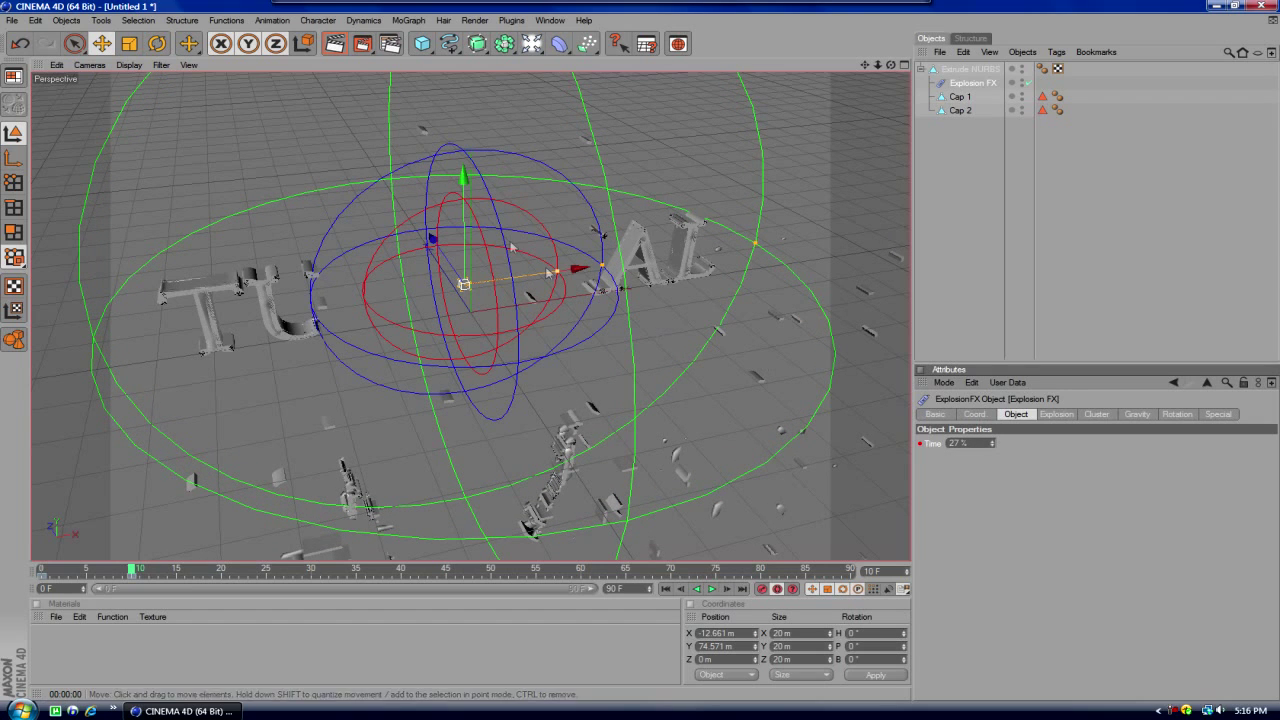
mouse_move(463, 185)
left_mouse_down()
mouse_move(464, 335)
mouse_move(464, 220)
mouse_move(464, 285)
left_mouse_up()
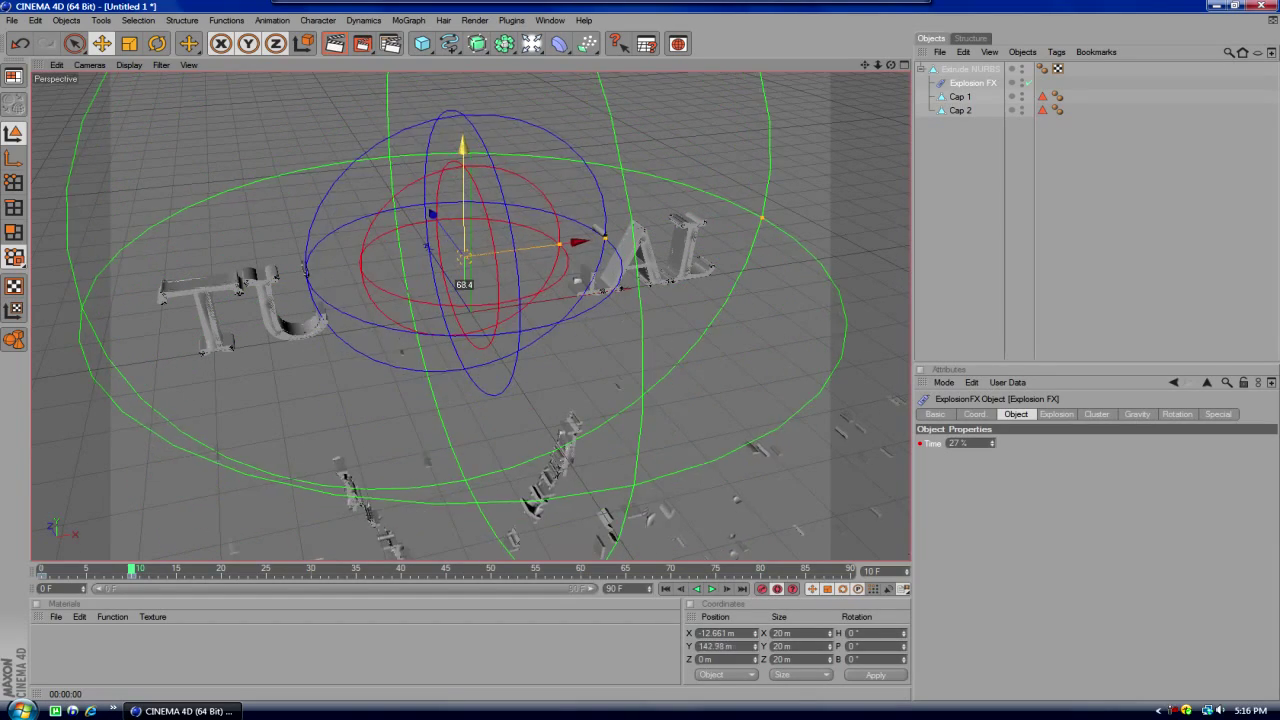
Step: Widen the blue and red explosion spheres and raise the Explosion FX to about 367 m
left_click_drag(464, 285, 464, 290)
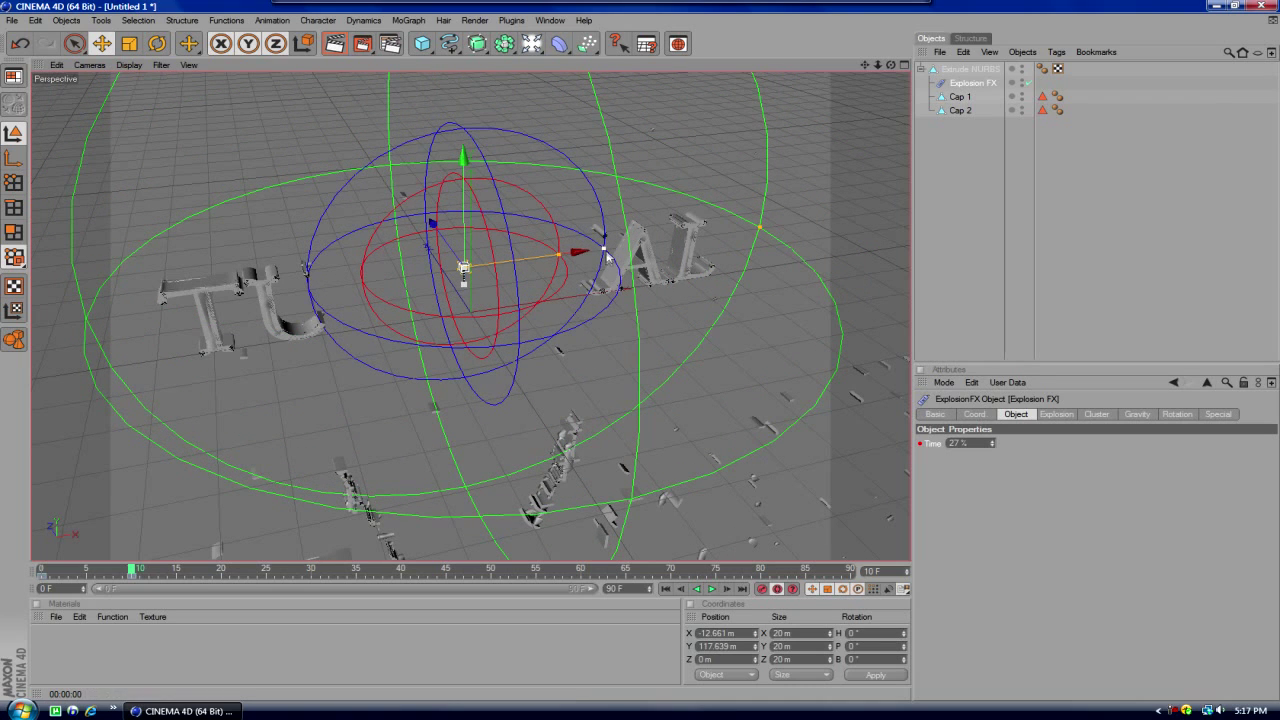
mouse_move(605, 254)
left_mouse_down()
mouse_move(838, 216)
mouse_move(710, 233)
left_mouse_up()
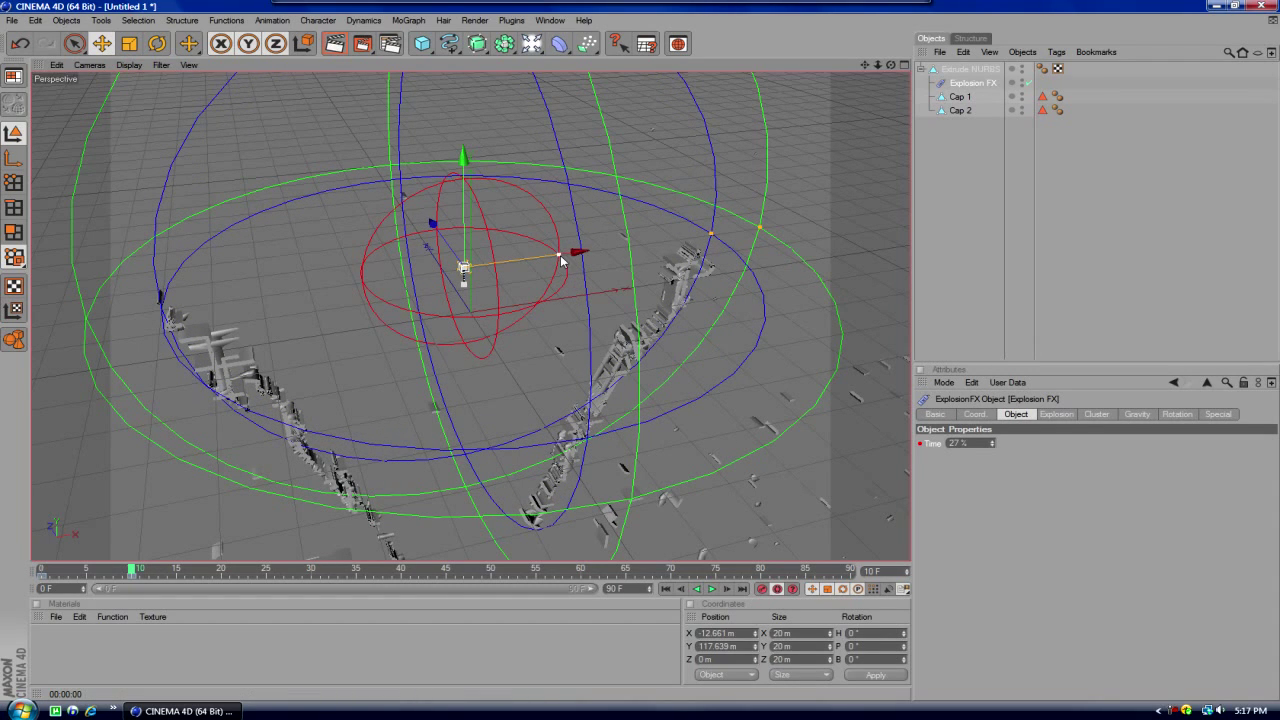
mouse_move(558, 257)
left_mouse_down()
mouse_move(810, 220)
mouse_move(742, 229)
left_mouse_up()
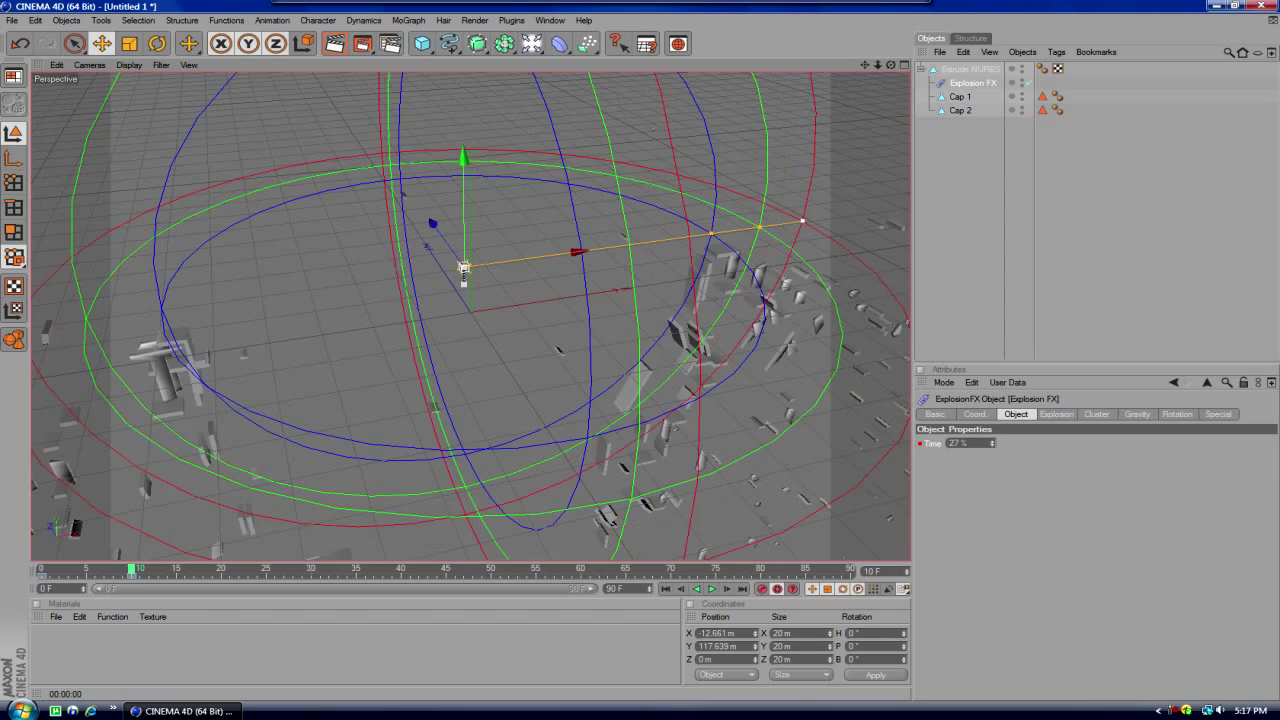
left_click_drag(742, 229, 808, 220)
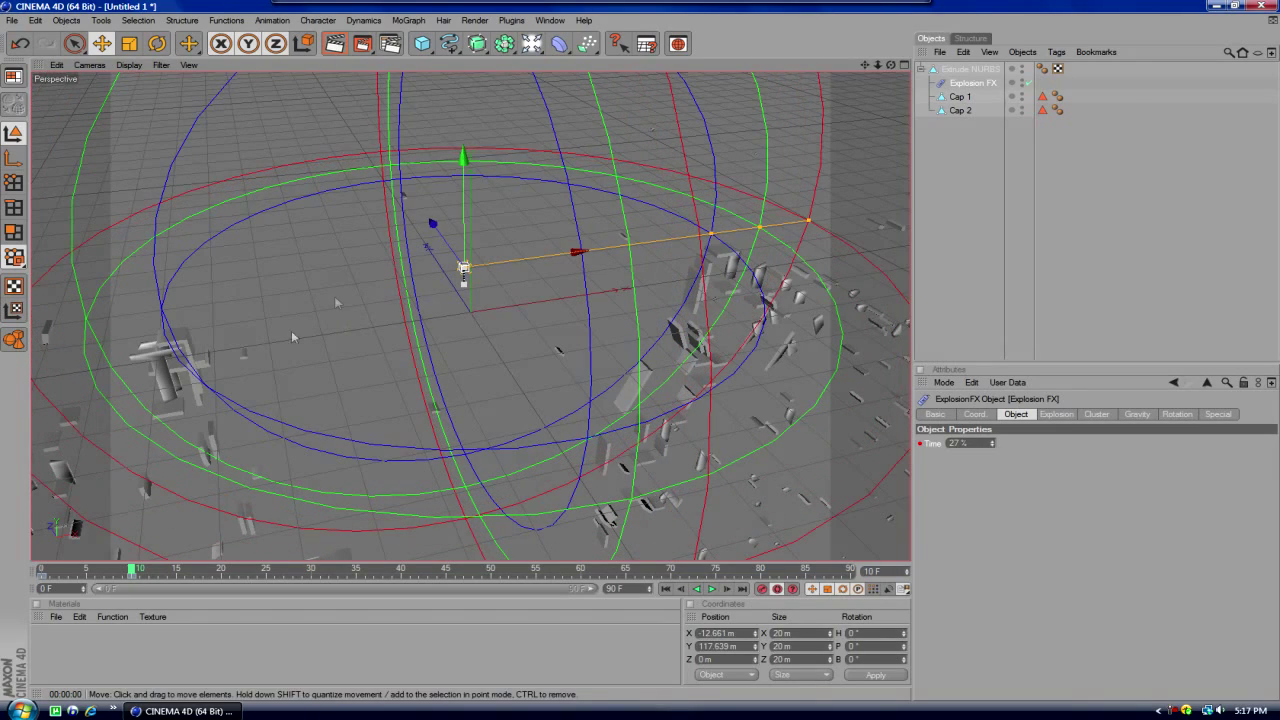
left_click_drag(463, 170, 464, 290)
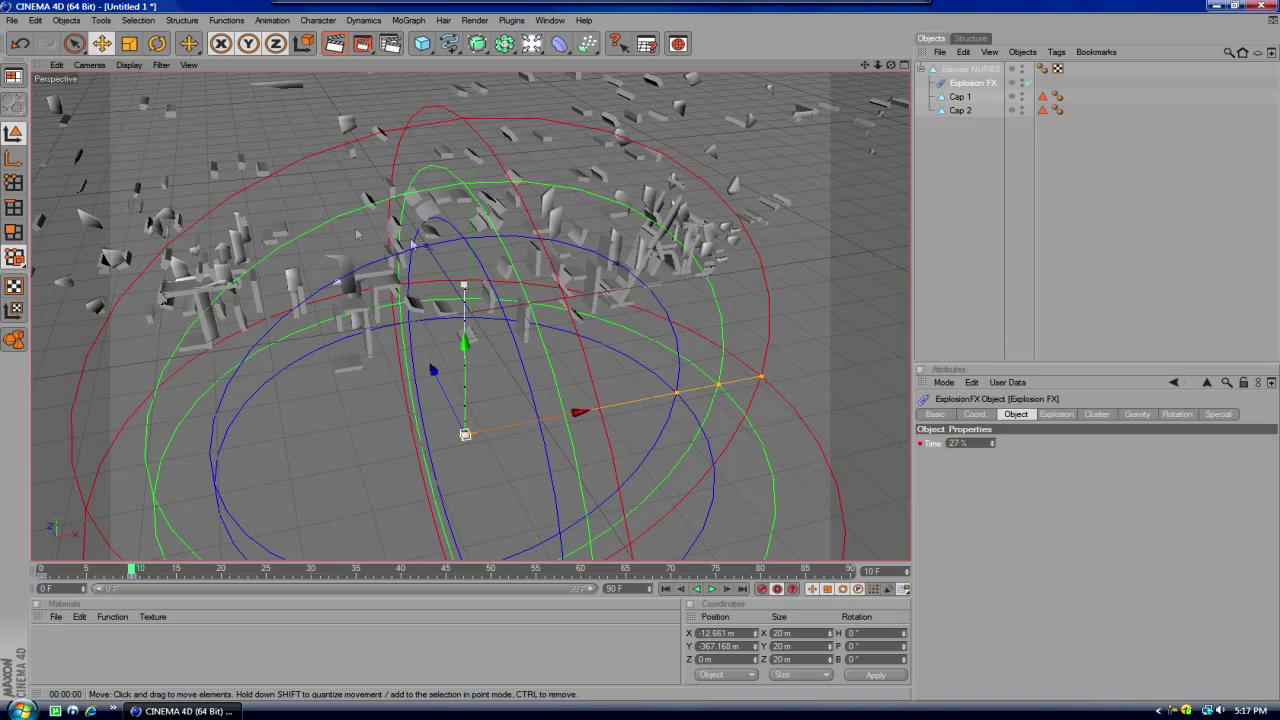
Step: Raise the frame-10 explosion Time to about 70.8%, then rewind to frame 0
left_click_drag(993, 443, 993, 420)
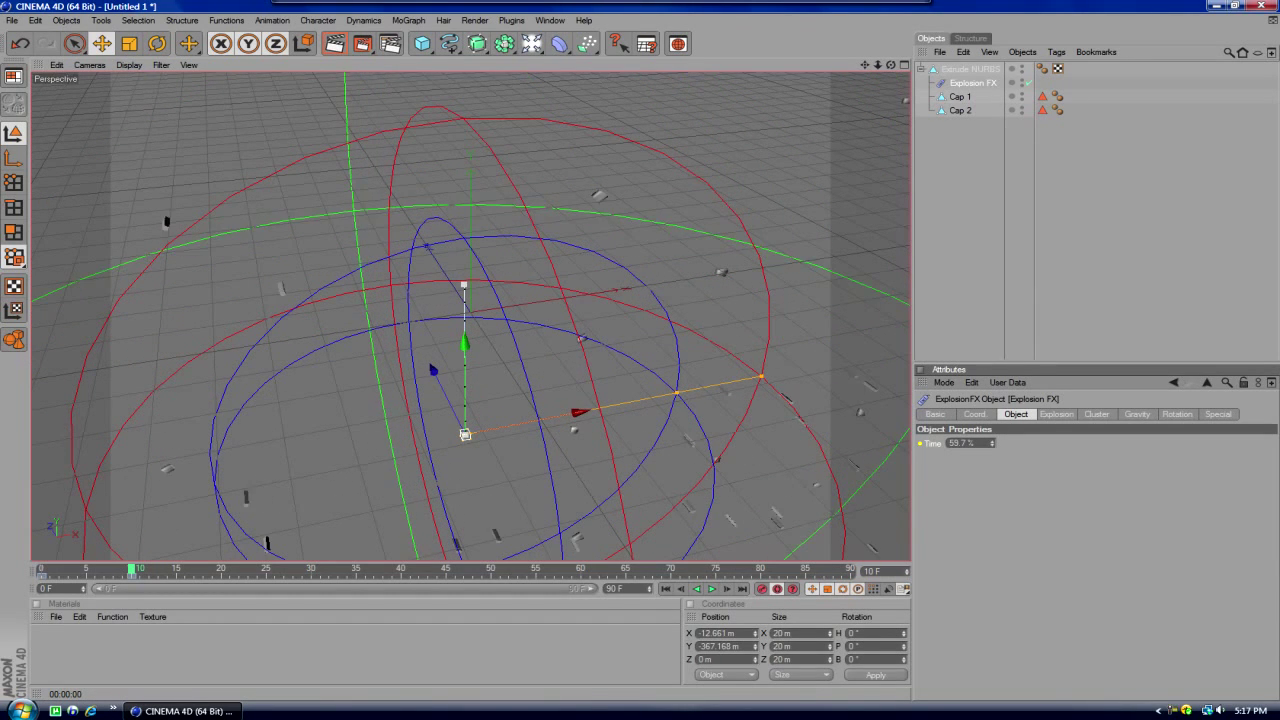
left_click_drag(993, 443, 993, 420)
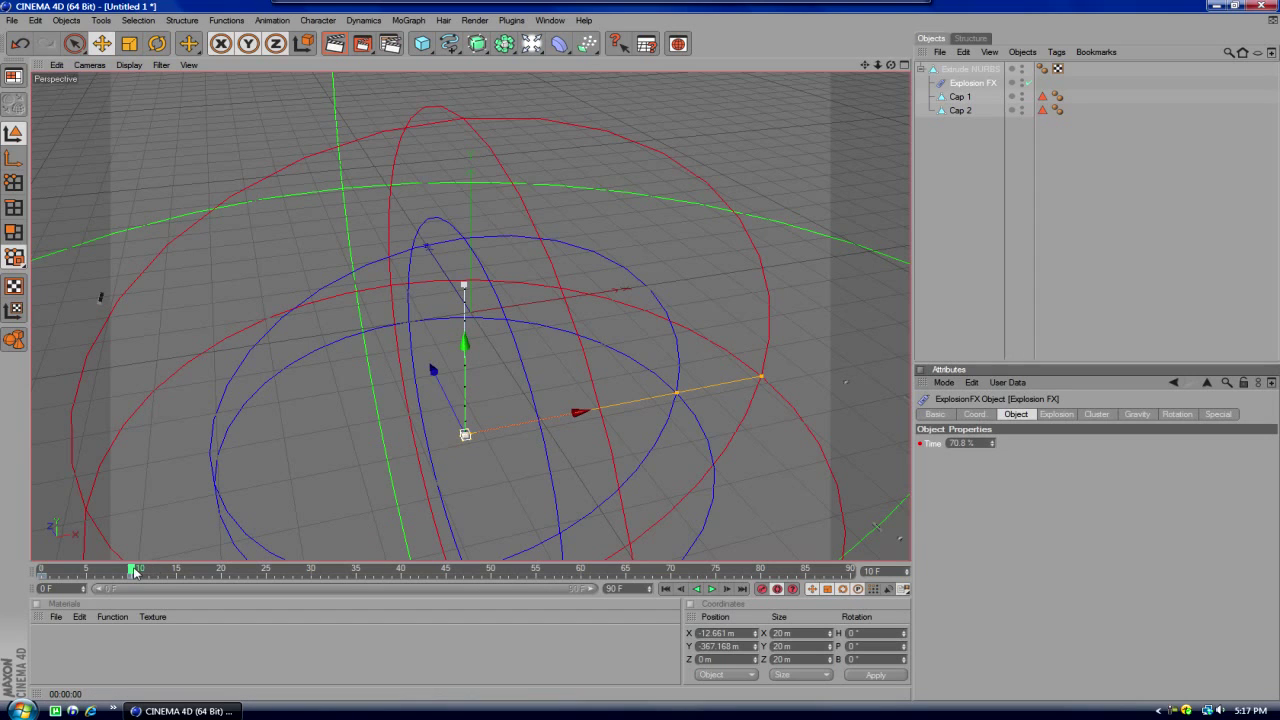
left_click_drag(132, 569, 24, 579)
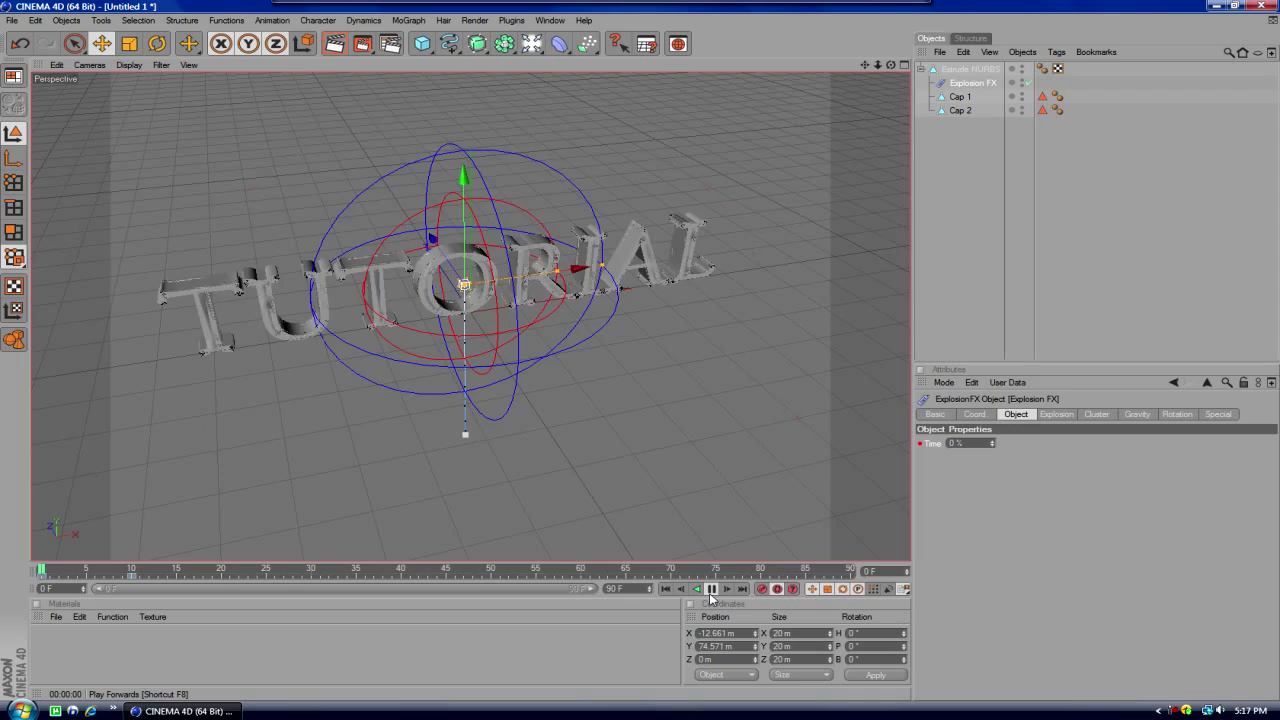
left_click(711, 589)
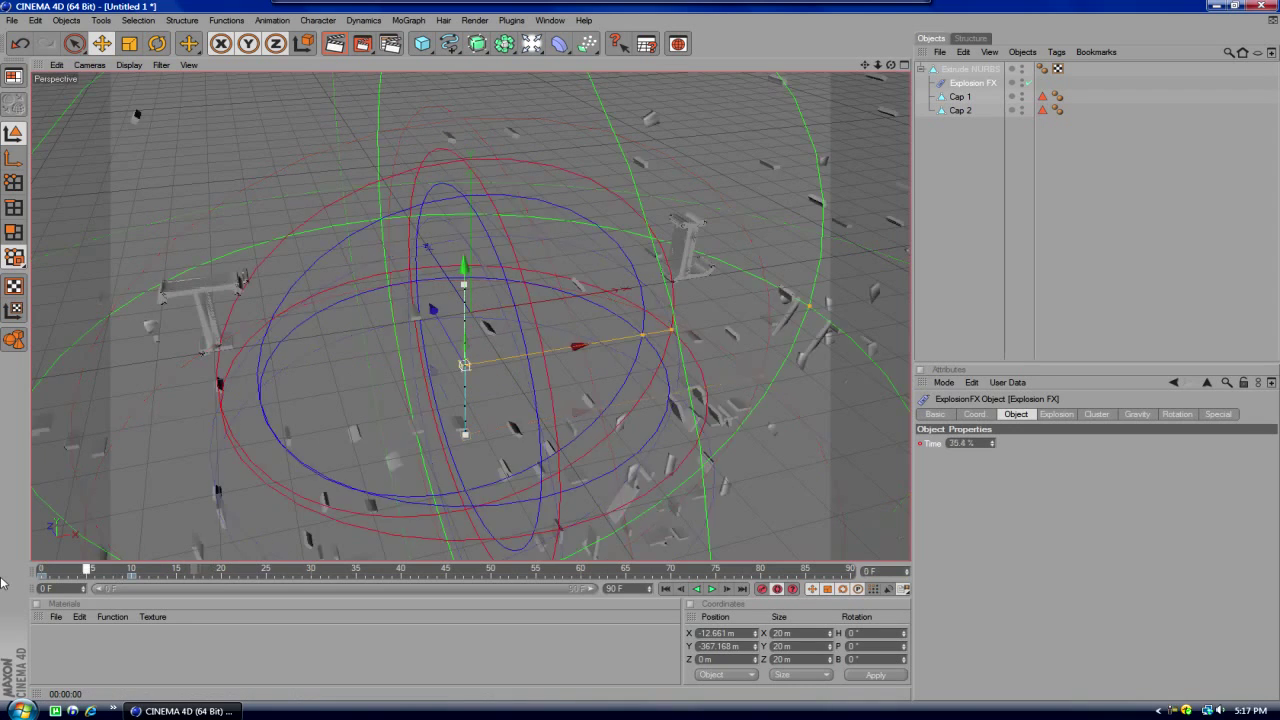
left_click_drag(40, 572, 33, 580)
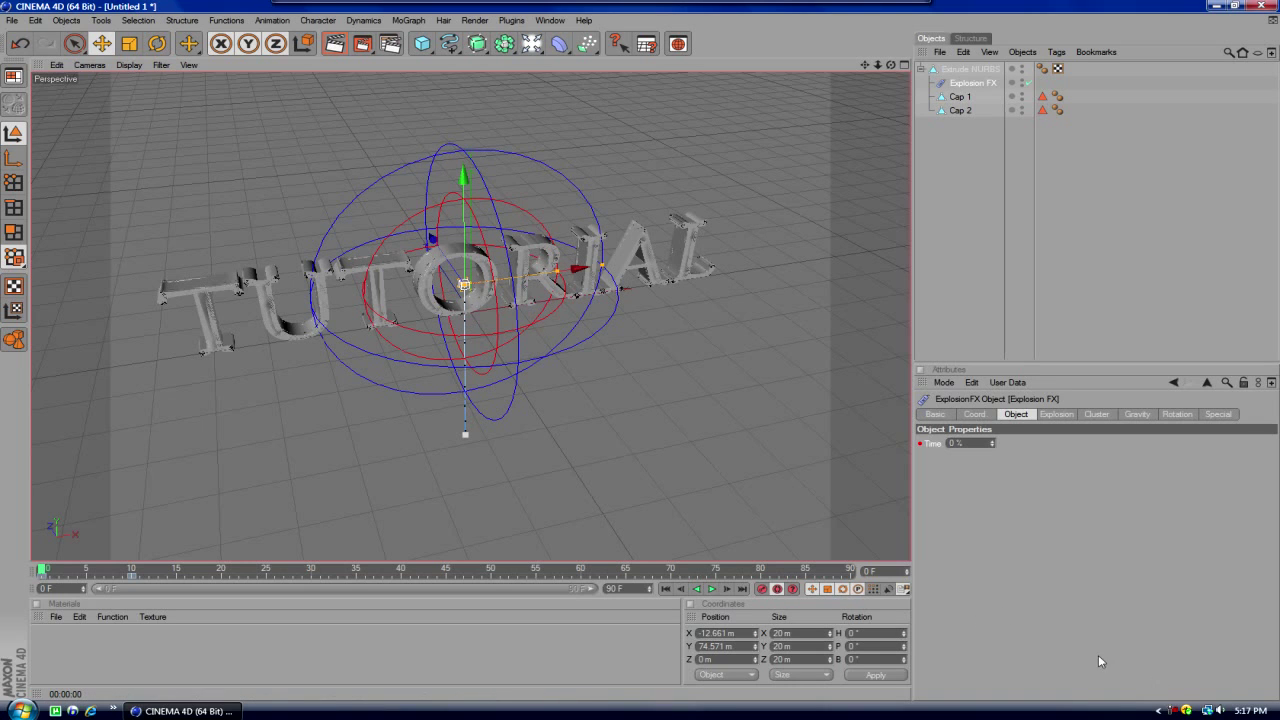
right_click(1176, 712)
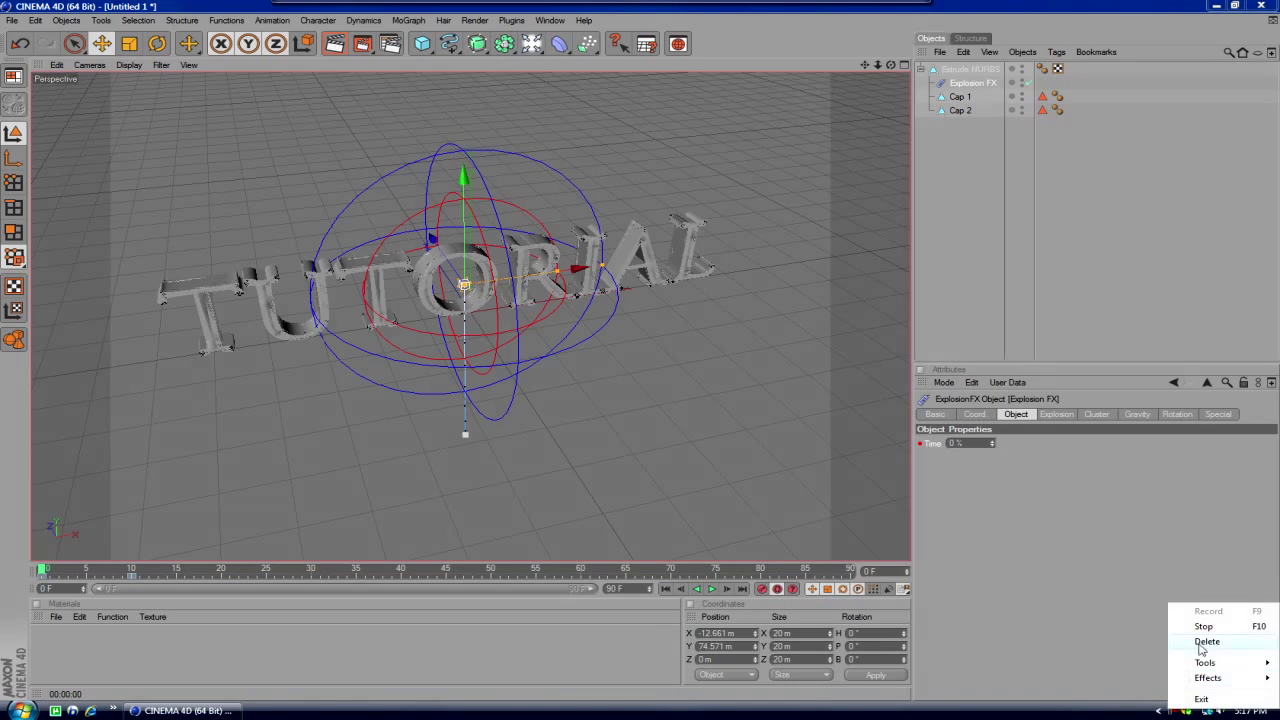